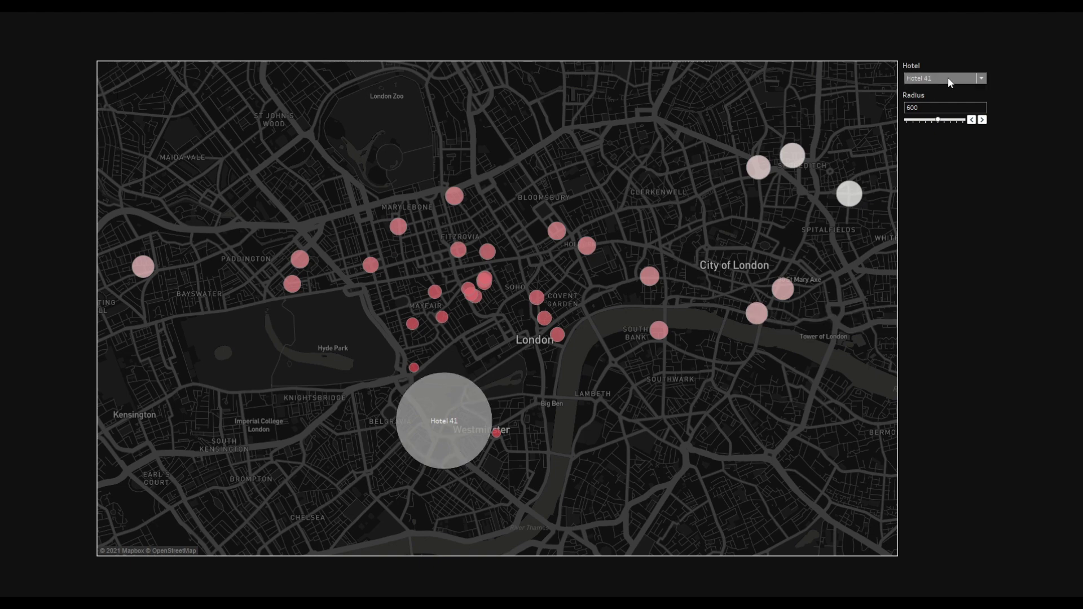
Step: Open the Hotel parameter dropdown to pick a different hotel
{"action": "left_click", "coordinate": [981, 78]}
Step: Select JW Marriott Grosvenor House London, set Radius to 500, then switch the hotel to Savoy Hotel
{"action": "left_click", "coordinate": [936, 131]}
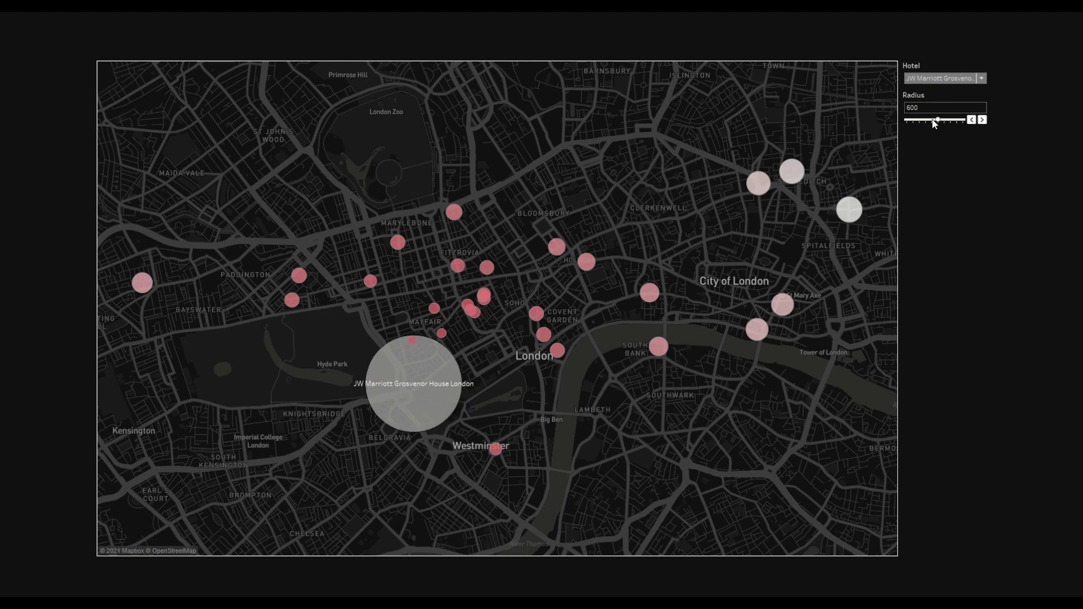
{"action": "left_click_drag", "start_coordinate": [934, 121], "coordinate": [931, 120]}
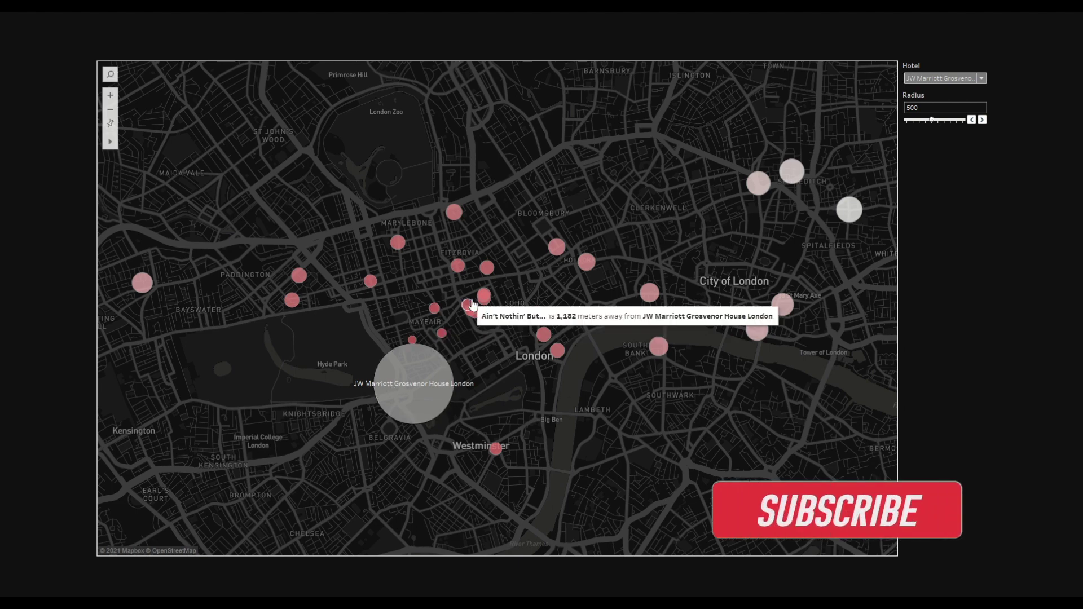
{"action": "left_click", "coordinate": [918, 80]}
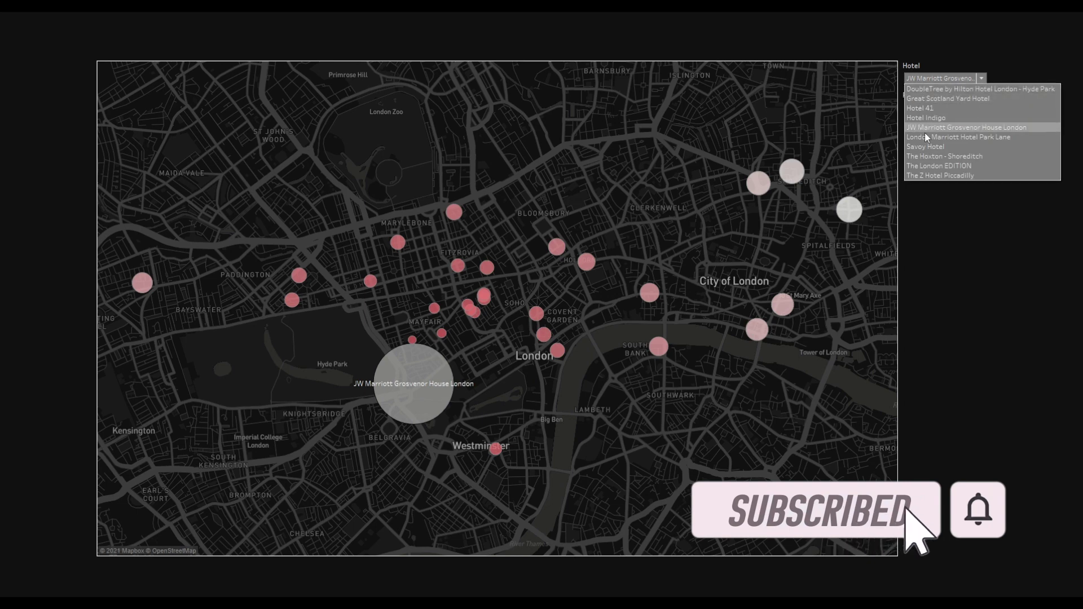
{"action": "left_click", "coordinate": [929, 147]}
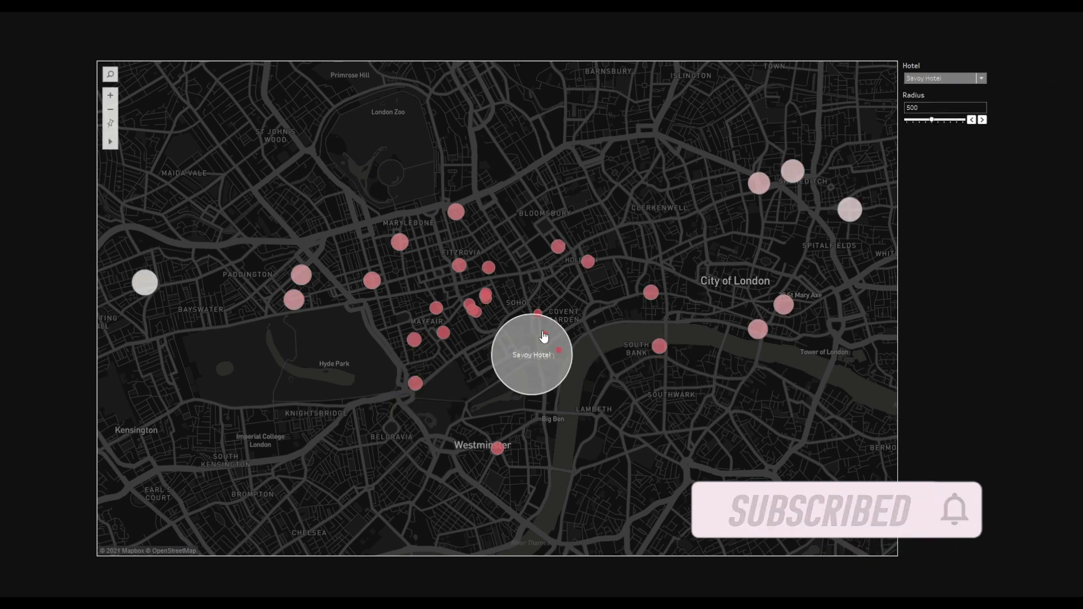
{"action": "mouse_move", "coordinate": [561, 355]}
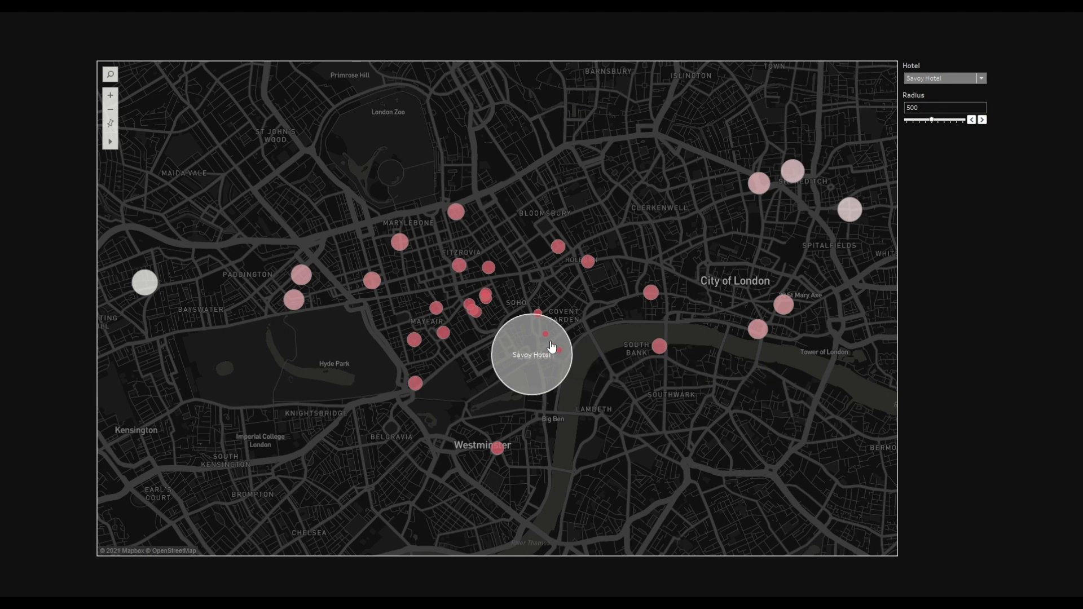
{"action": "mouse_move", "coordinate": [546, 337]}
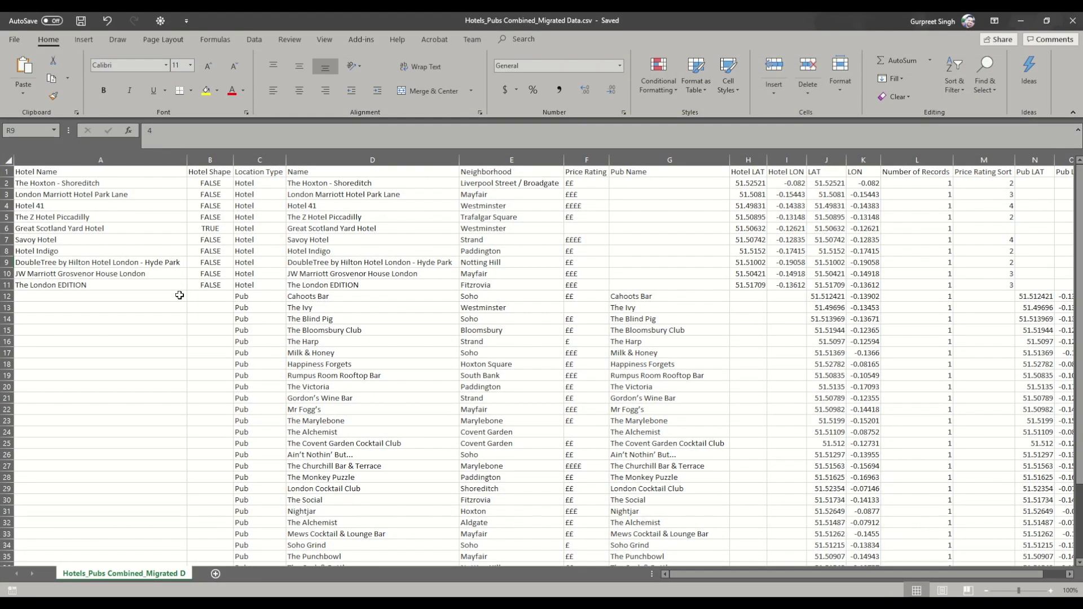
Step: Inspect the Location Type, Name, Neighborhood, LON, Pub LAT and Pub LON columns in Excel
{"action": "left_click", "coordinate": [347, 295]}
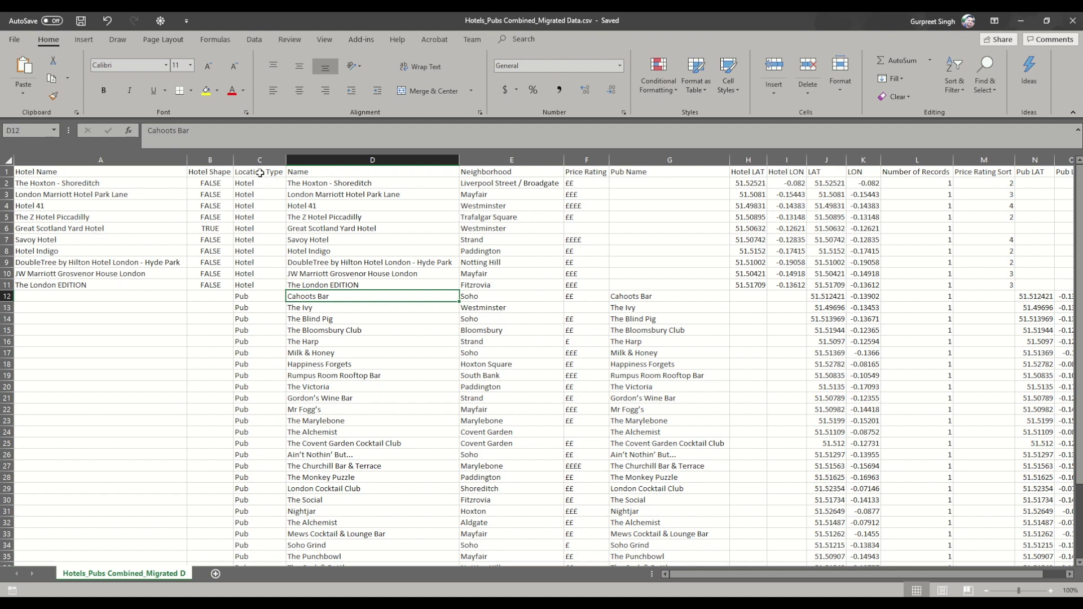
{"action": "left_click_drag", "start_coordinate": [251, 182], "coordinate": [250, 476]}
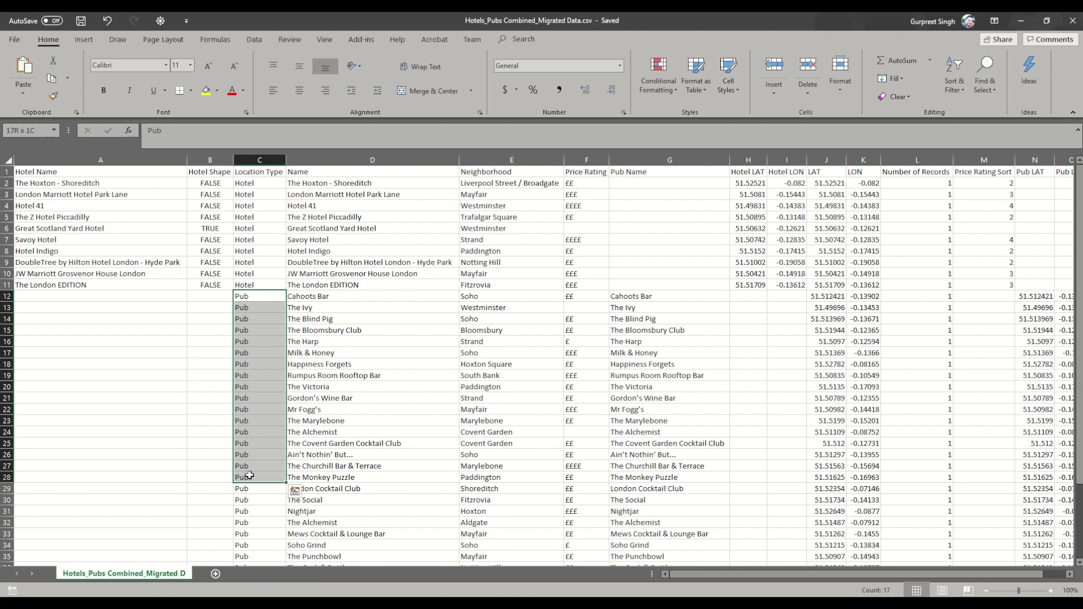
{"action": "left_click", "coordinate": [366, 163]}
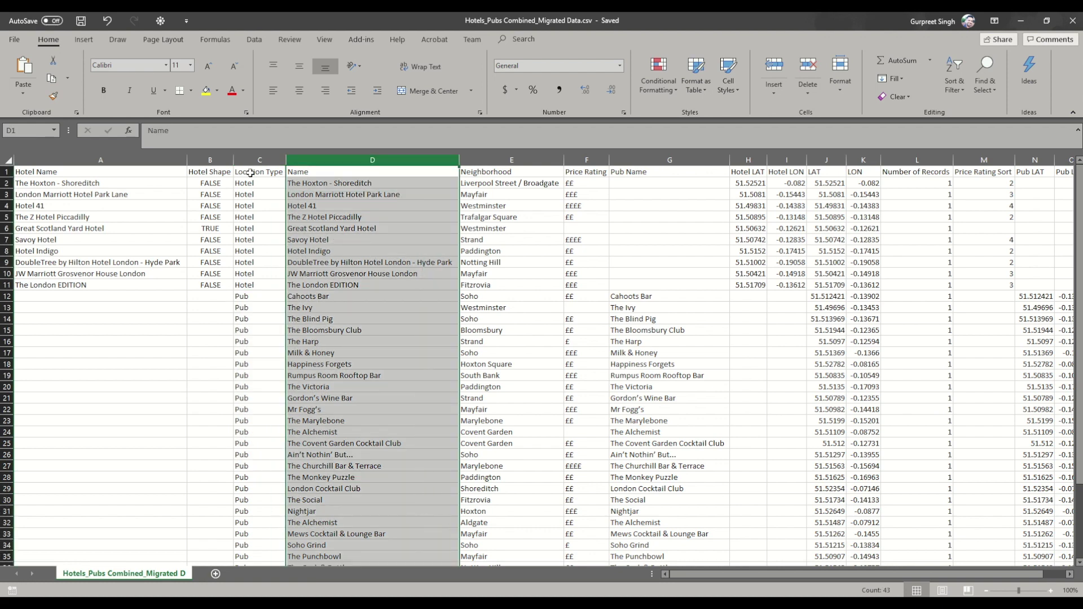
{"action": "left_click", "coordinate": [512, 160]}
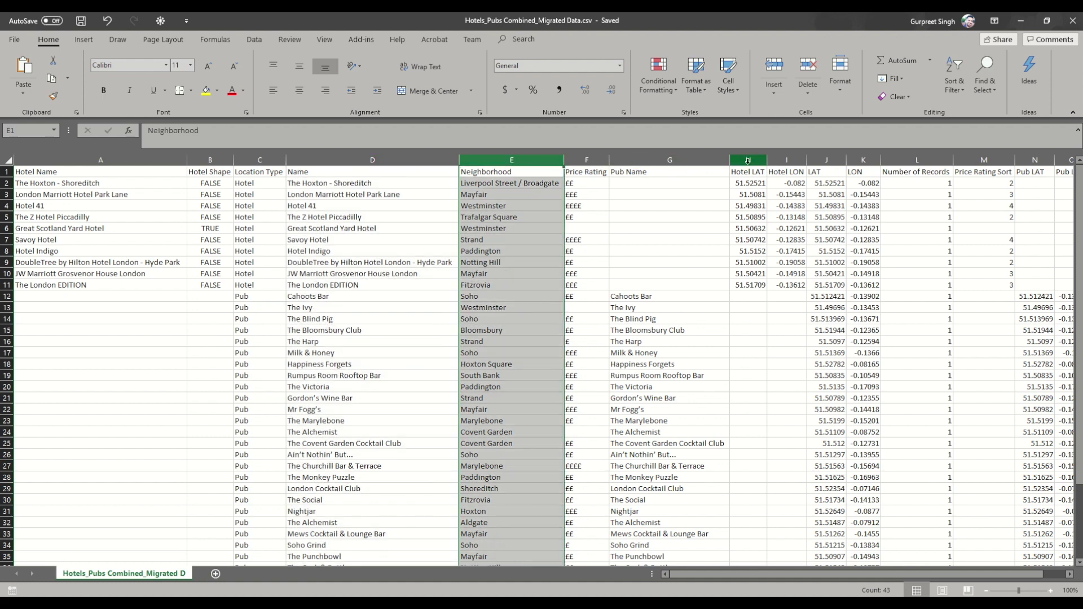
{"action": "left_click", "coordinate": [863, 161]}
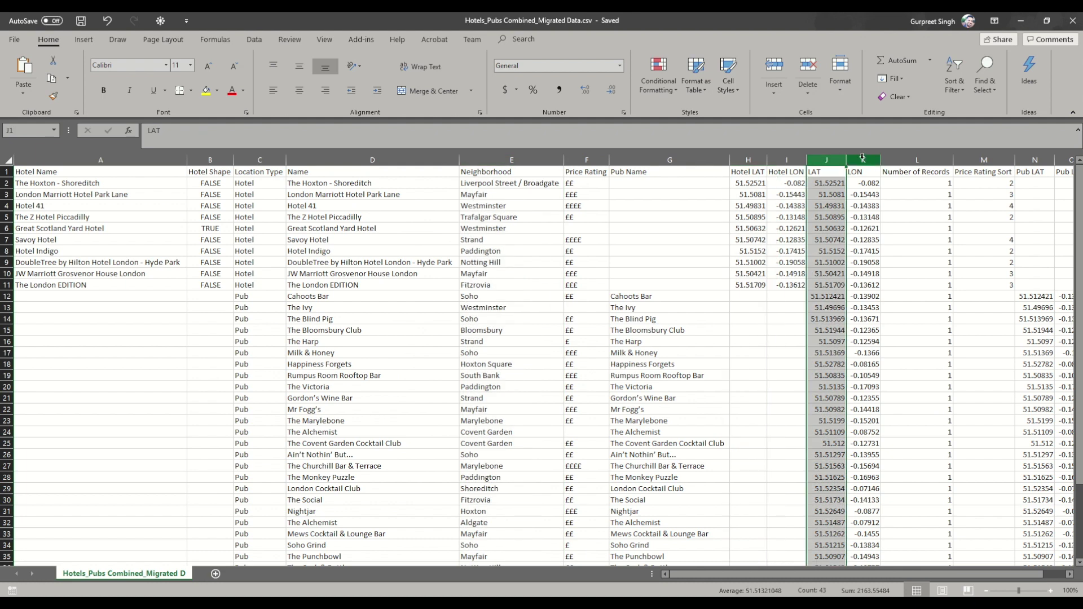
{"action": "mouse_move", "coordinate": [863, 160]}
{"action": "left_mouse_down"}
{"action": "mouse_move", "coordinate": [827, 161]}
{"action": "mouse_move", "coordinate": [863, 161]}
{"action": "left_mouse_up"}
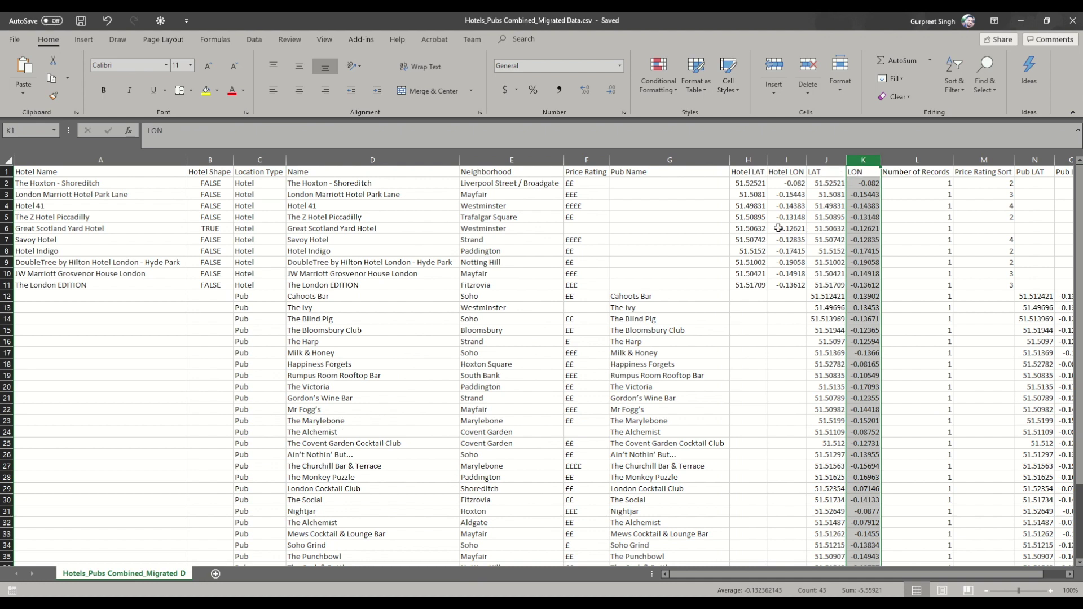
{"action": "left_click_drag", "start_coordinate": [861, 575], "coordinate": [883, 575]}
{"action": "left_click", "coordinate": [862, 160]}
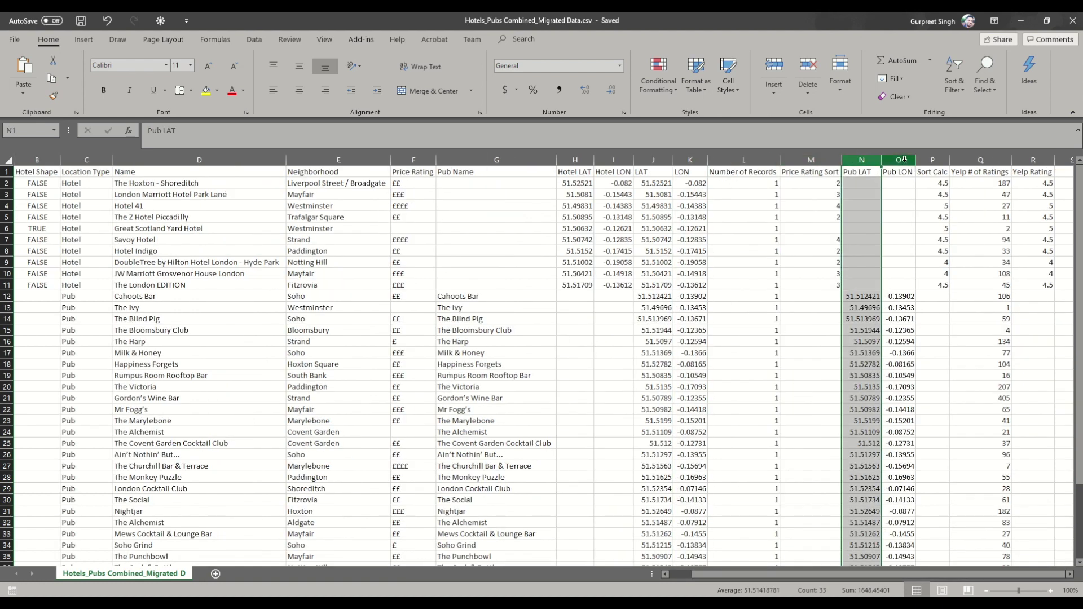
{"action": "left_click", "coordinate": [905, 160]}
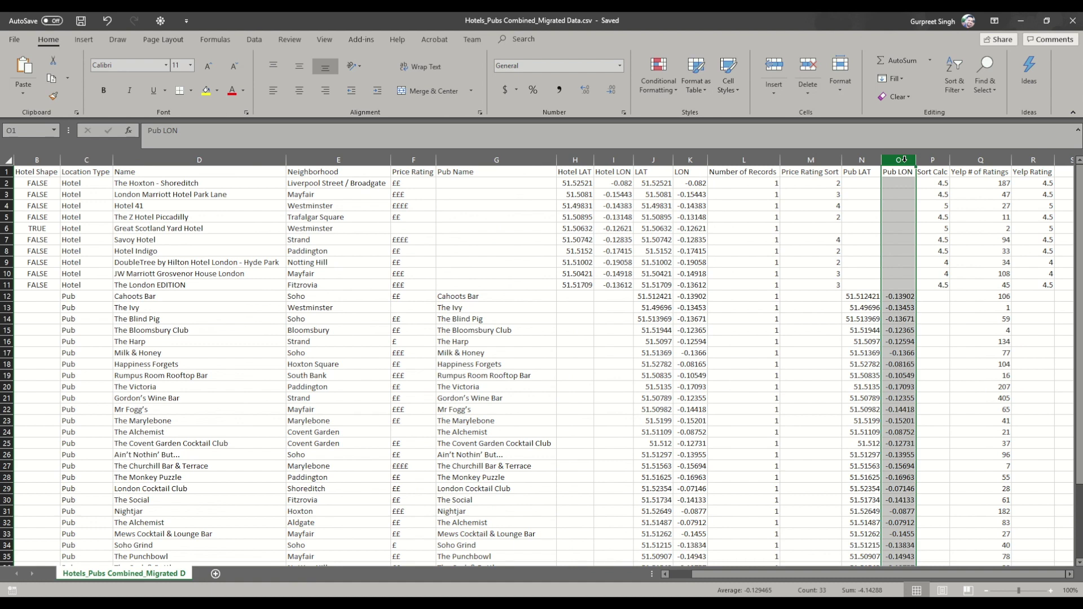
Step: Bring the new Tableau Book1 workbook to the front
{"action": "left_click", "coordinate": [423, 555]}
{"action": "double_click", "coordinate": [384, 26]}
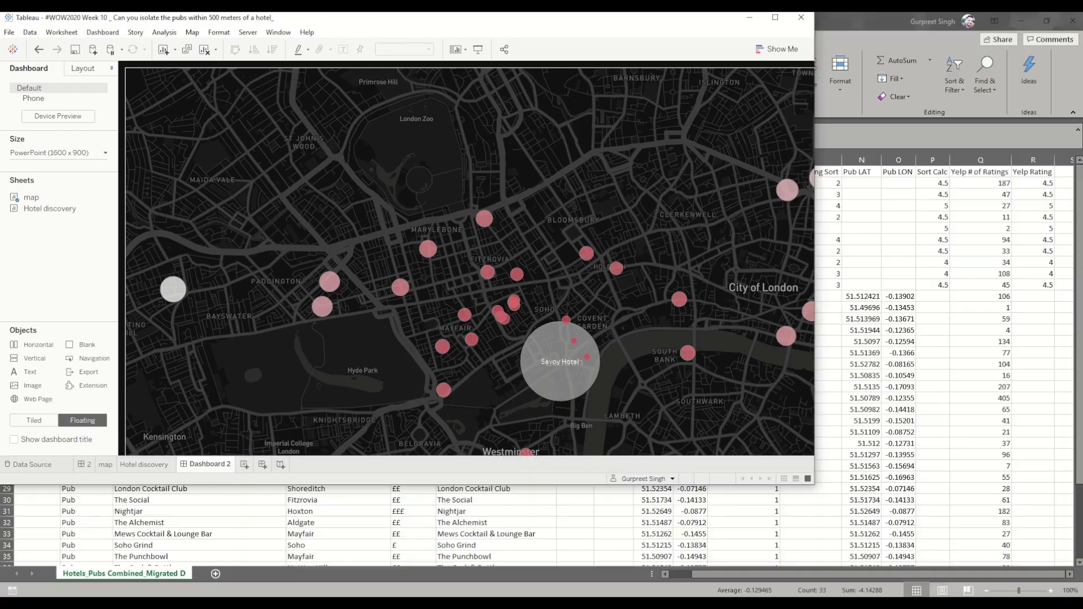
{"action": "key", "text": "alt+Tab"}
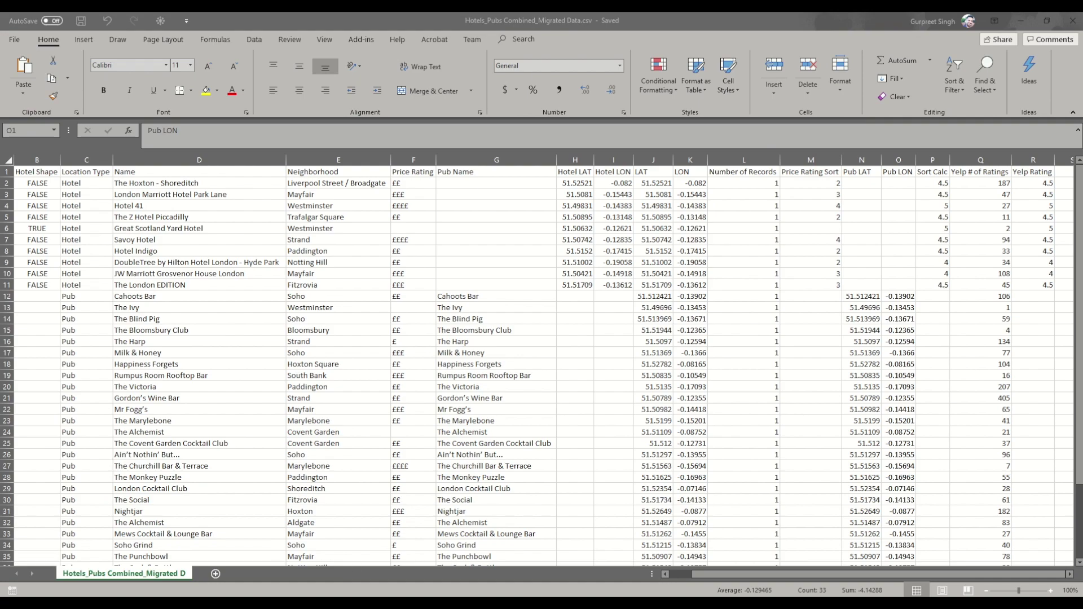
{"action": "left_click", "coordinate": [528, 567]}
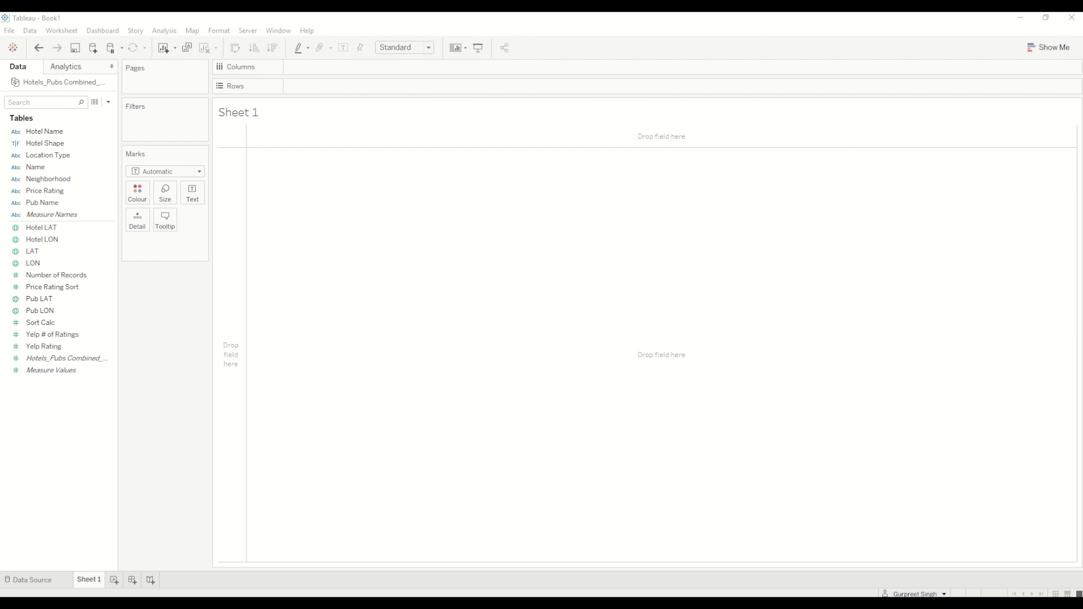
Step: Put LAT on Rows and LON on Columns as dimensions to plot all 40 points
{"action": "left_click", "coordinate": [40, 251]}
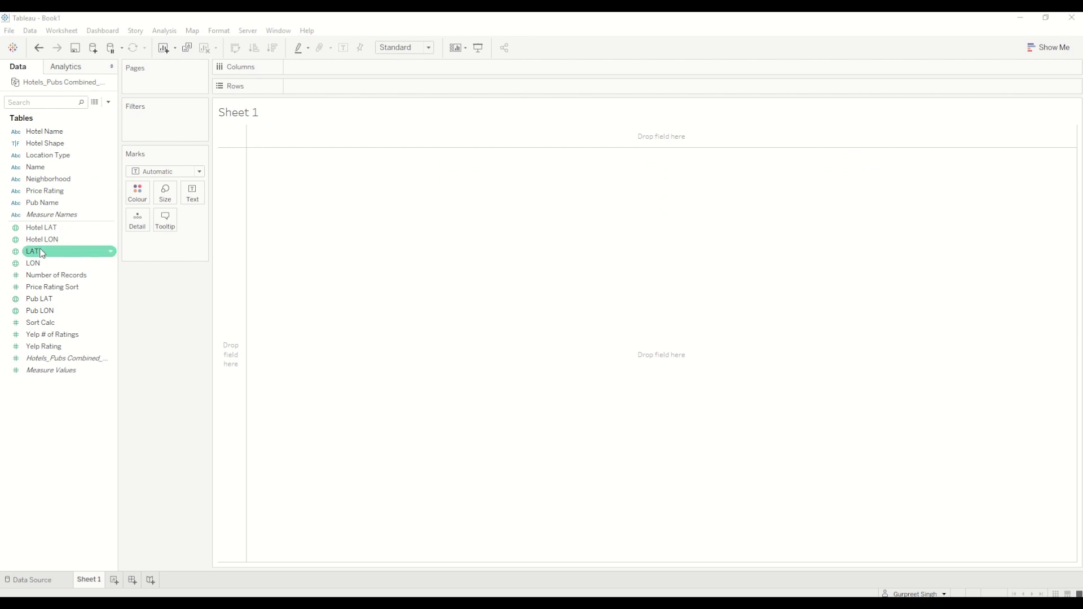
{"action": "double_click", "coordinate": [40, 251]}
{"action": "left_click", "coordinate": [40, 263]}
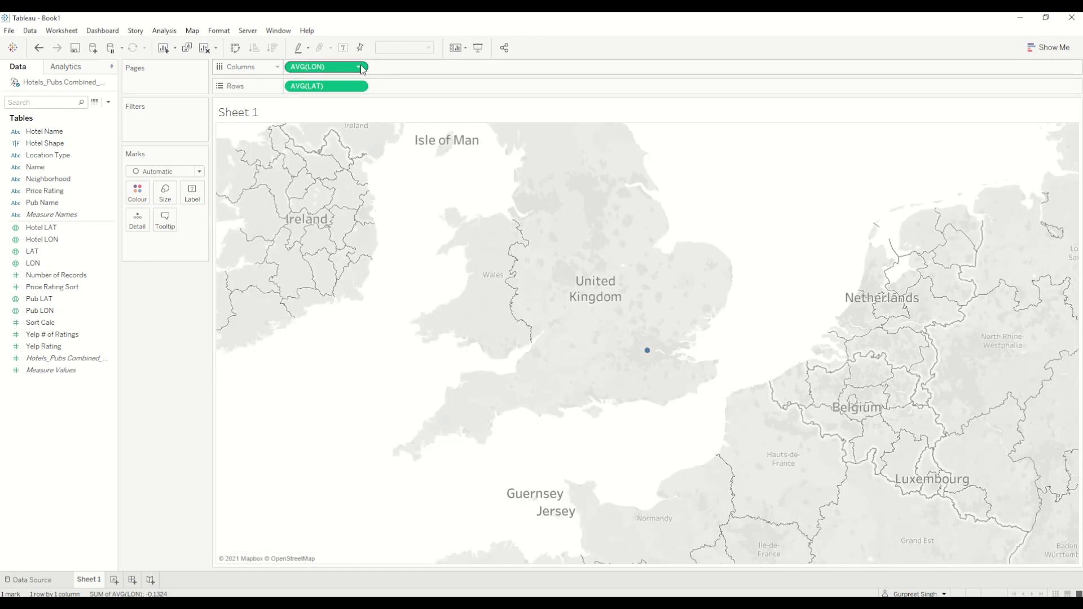
{"action": "left_click", "coordinate": [360, 69]}
{"action": "left_click", "coordinate": [335, 130]}
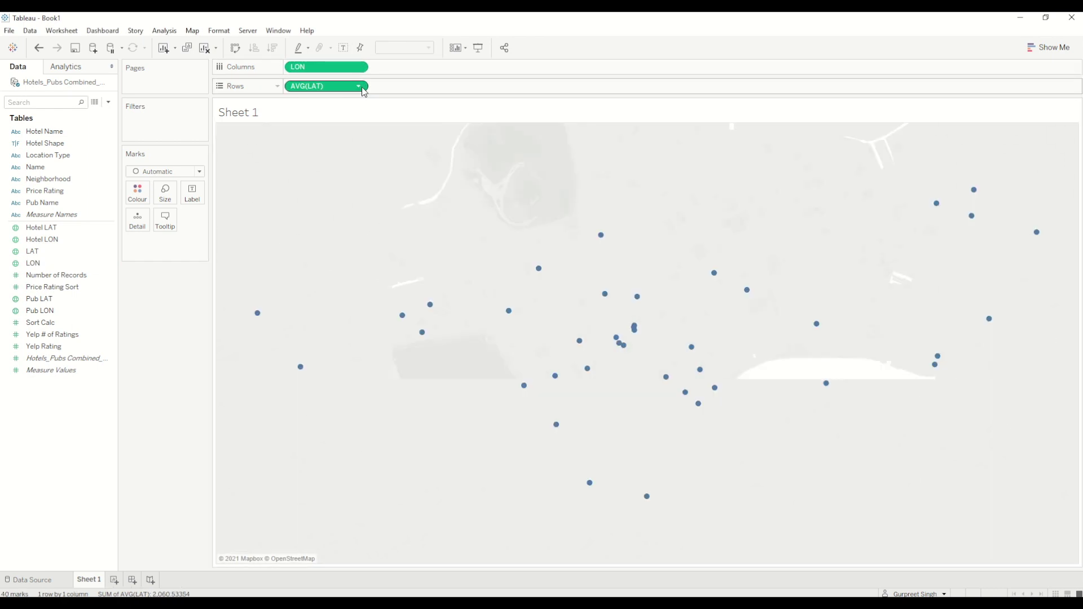
{"action": "left_click", "coordinate": [361, 87]}
{"action": "left_click", "coordinate": [329, 169]}
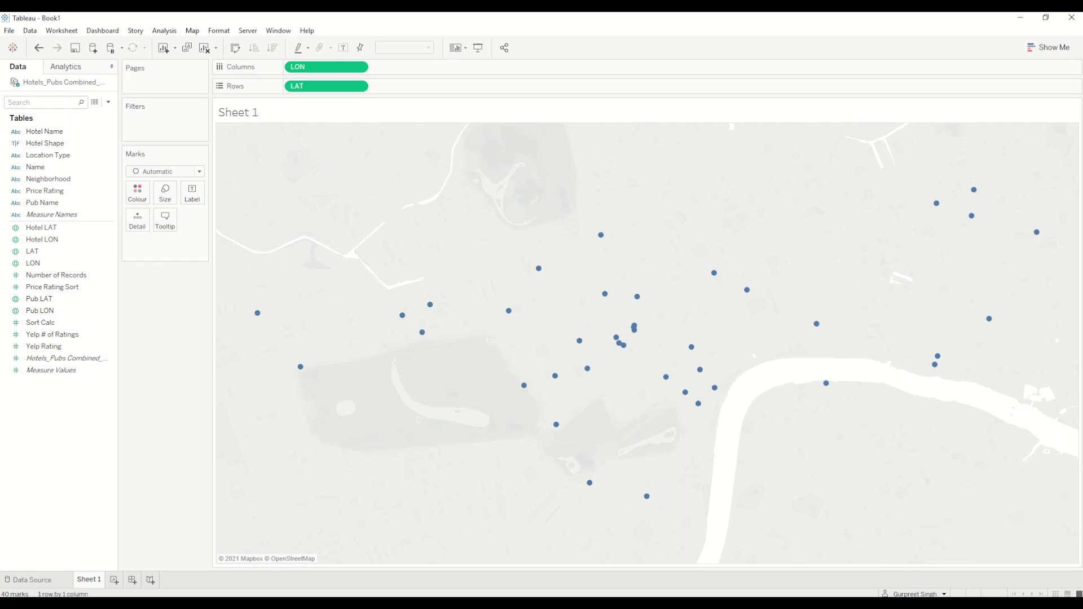
Step: Start a new parameter from the Data pane menu, discarding an accidental calculated field
{"action": "left_click", "coordinate": [108, 102]}
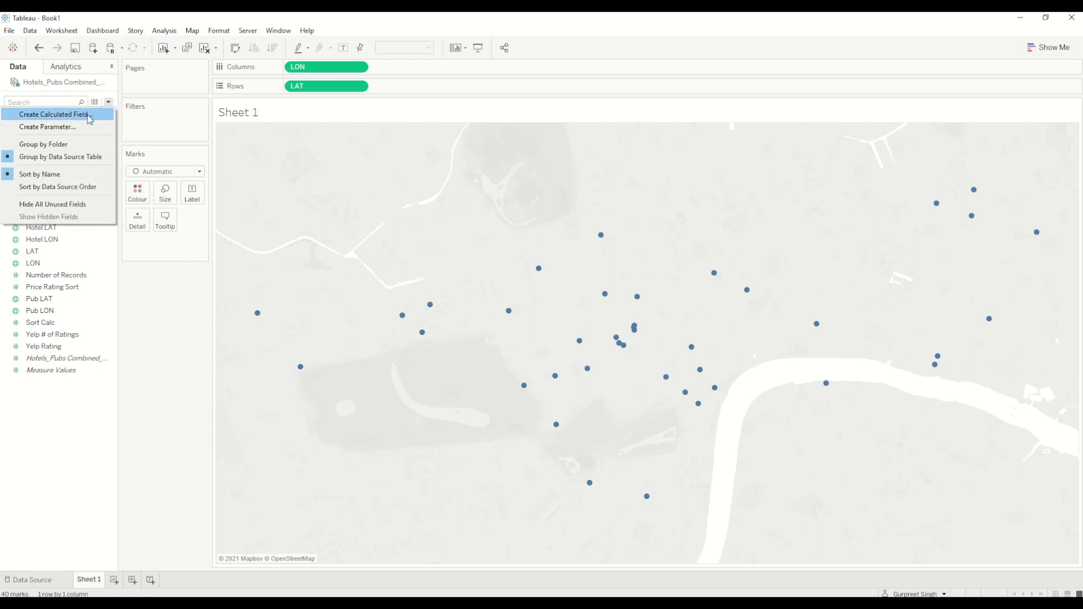
{"action": "left_click", "coordinate": [88, 115]}
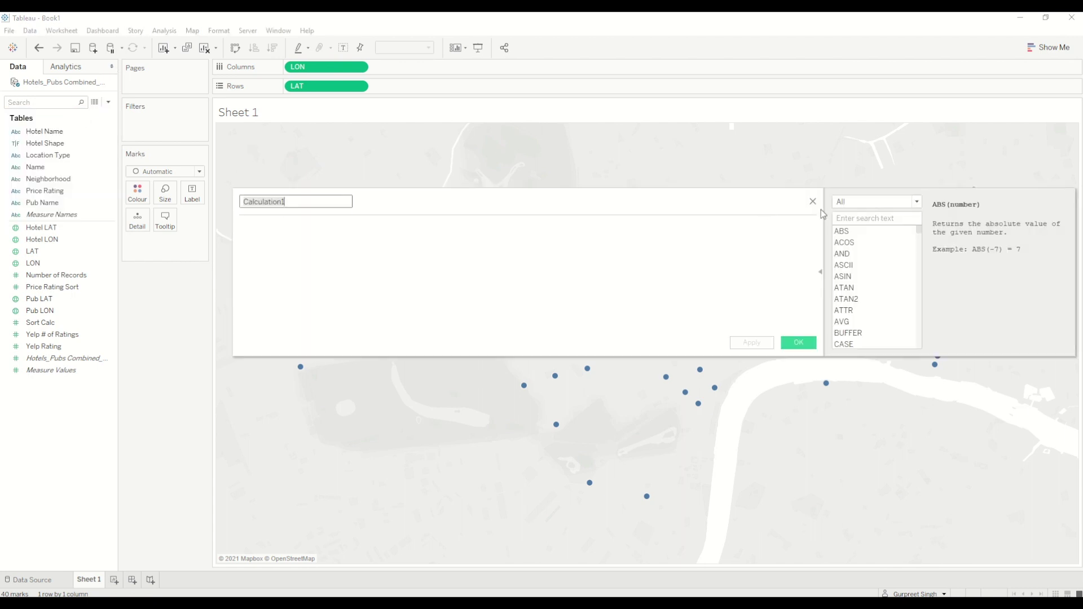
{"action": "left_click", "coordinate": [813, 202]}
{"action": "left_click", "coordinate": [108, 102]}
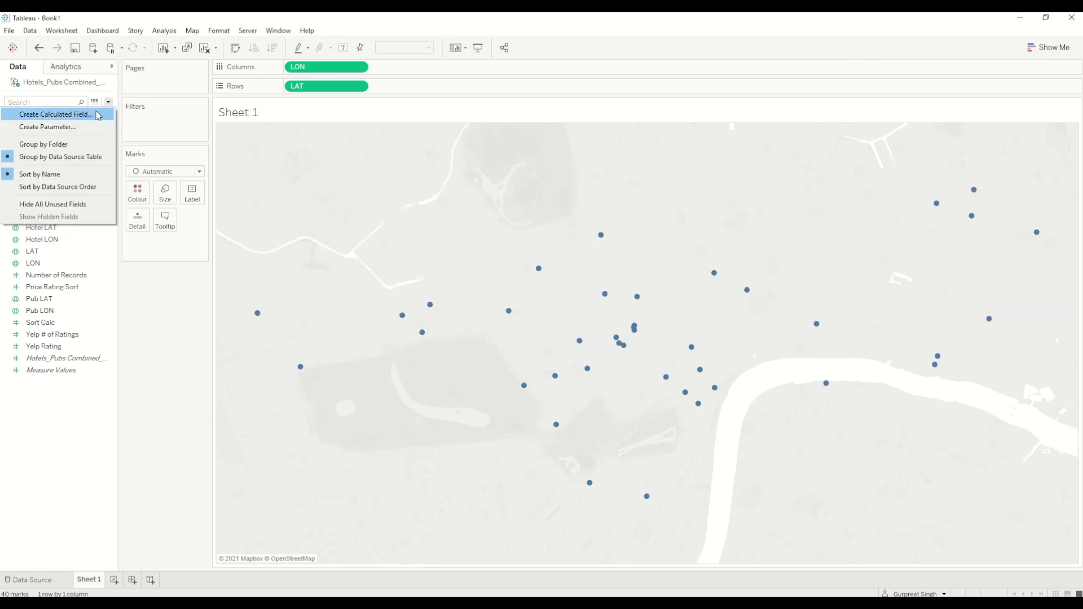
{"action": "left_click", "coordinate": [82, 127]}
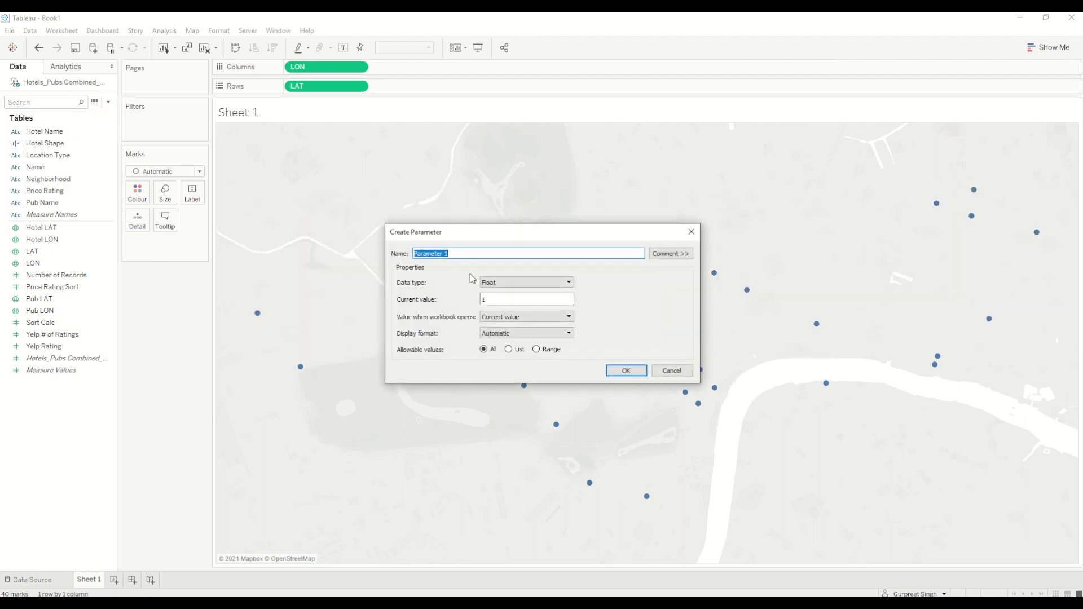
Step: Name it Hotel, make it a String, and fill its allowed-values list from Hotel Name
{"action": "type", "text": "Hotel"}
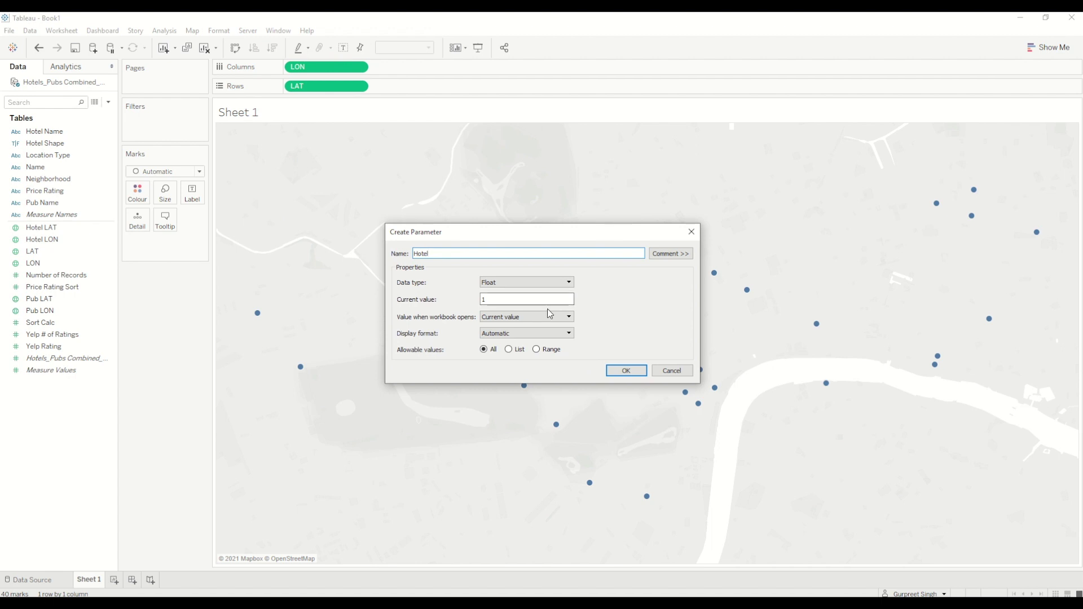
{"action": "left_click", "coordinate": [541, 283]}
{"action": "left_click", "coordinate": [517, 303]}
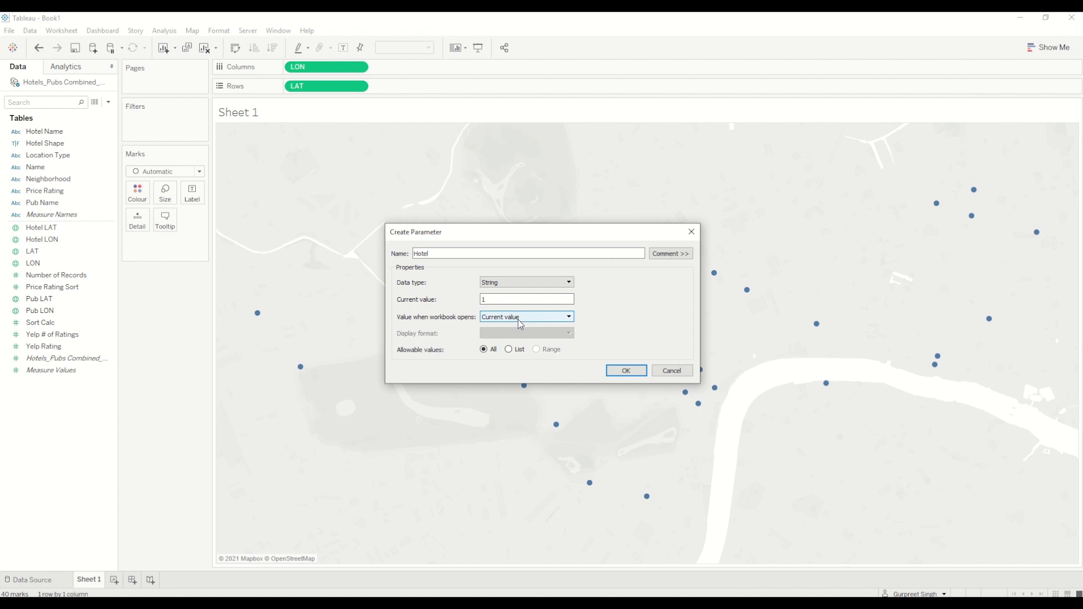
{"action": "left_click", "coordinate": [521, 318]}
{"action": "left_click", "coordinate": [509, 349]}
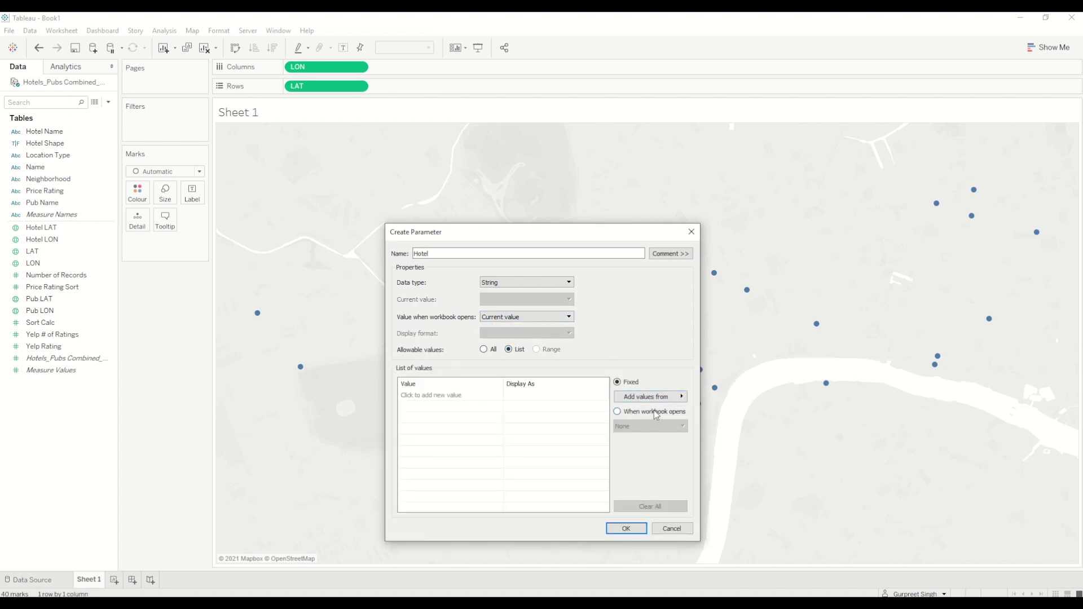
{"action": "left_click", "coordinate": [681, 397]}
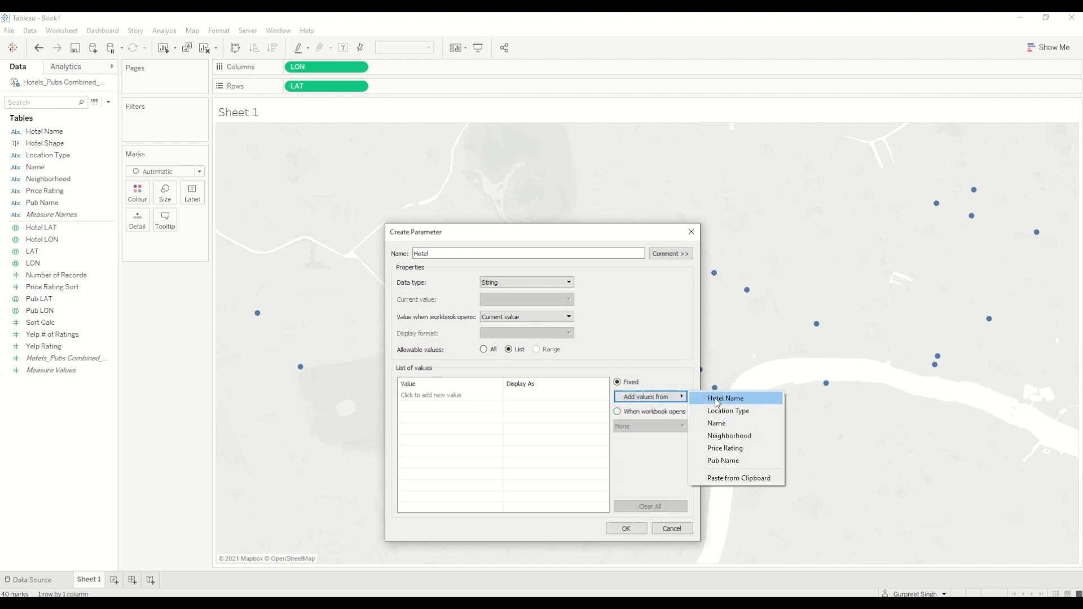
{"action": "left_click", "coordinate": [717, 402]}
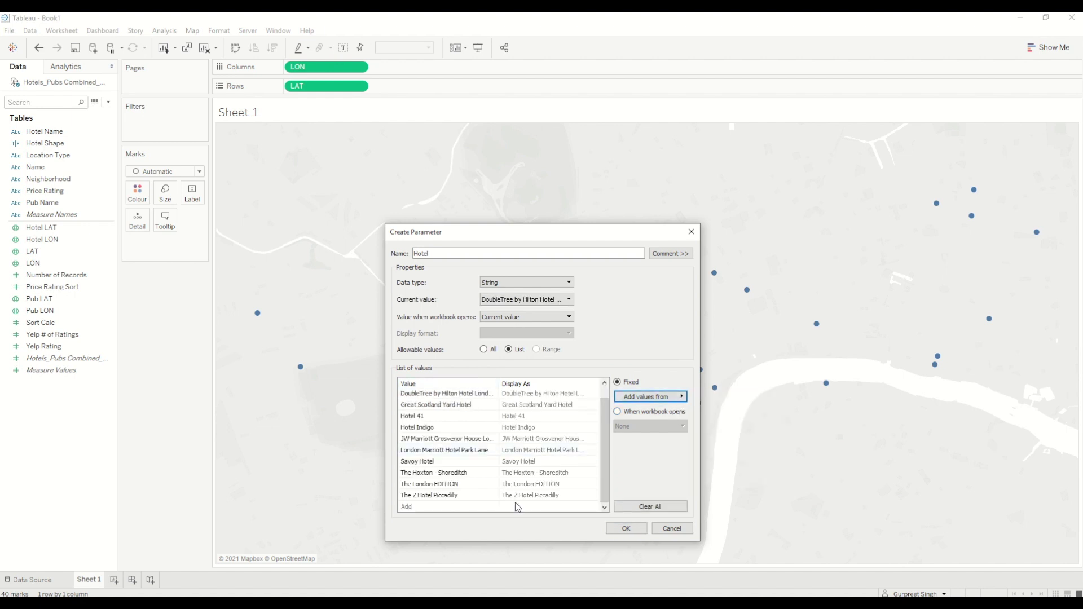
{"action": "left_click", "coordinate": [627, 529]}
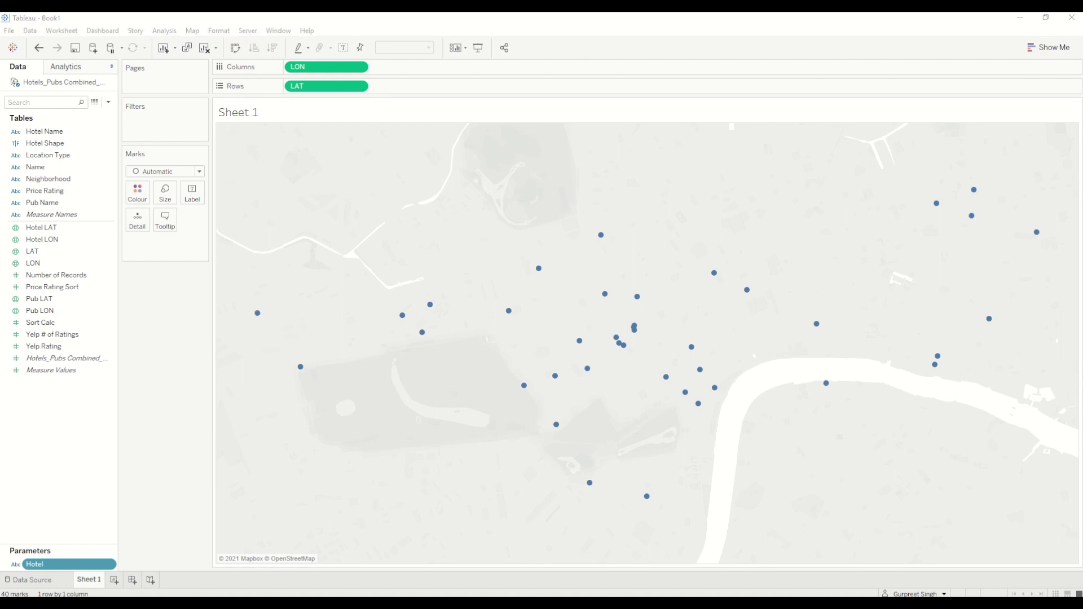
Step: Paste the Radius parameter and review its 100–1,000 range with step 100, current value 500
{"action": "right_click", "coordinate": [34, 440]}
{"action": "left_click", "coordinate": [92, 449]}
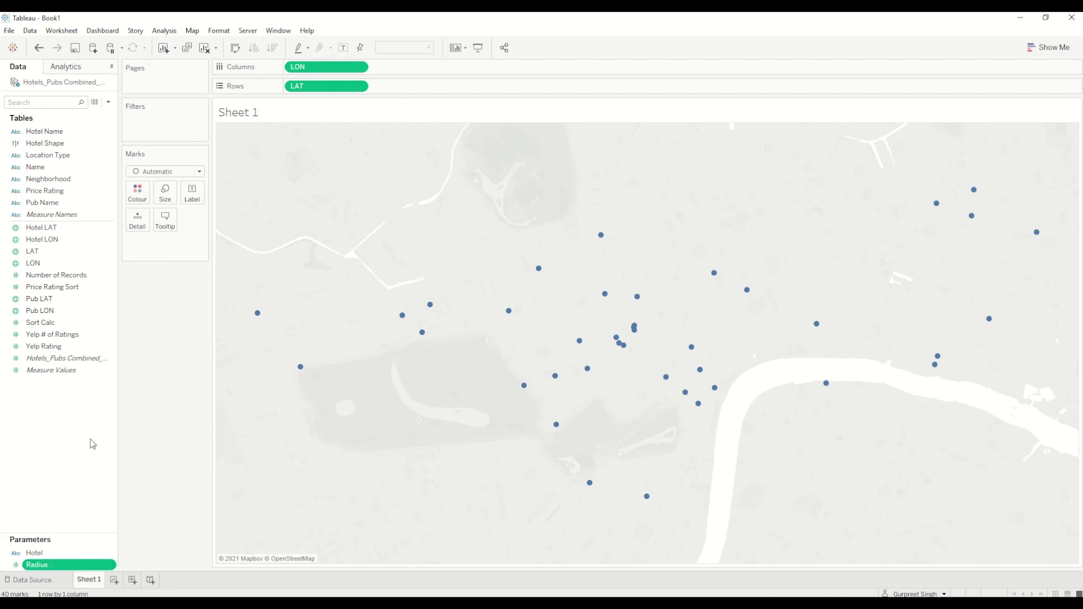
{"action": "right_click", "coordinate": [57, 566]}
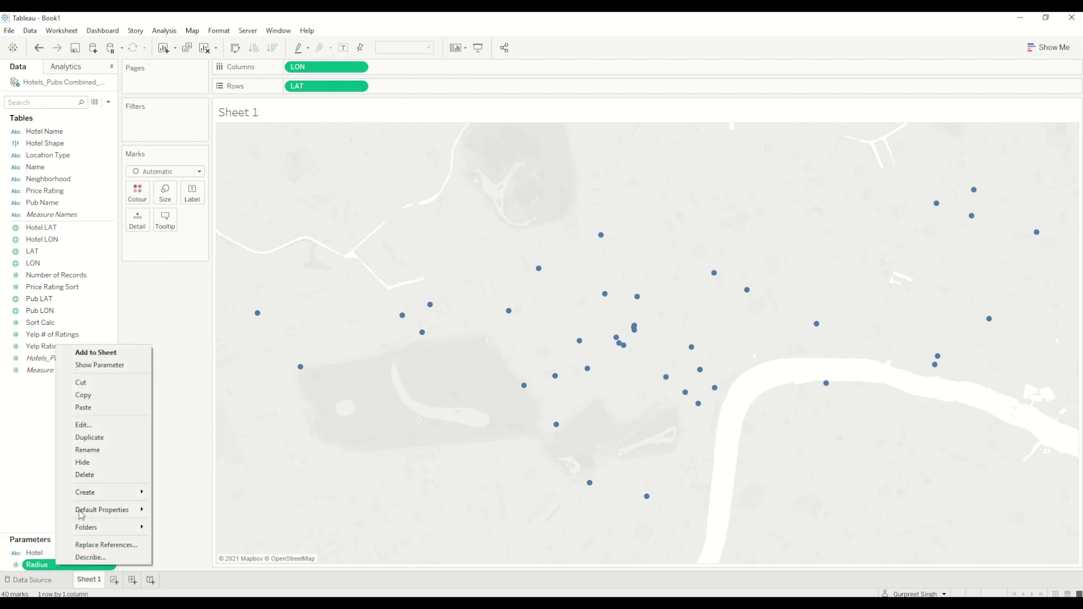
{"action": "left_click", "coordinate": [97, 428]}
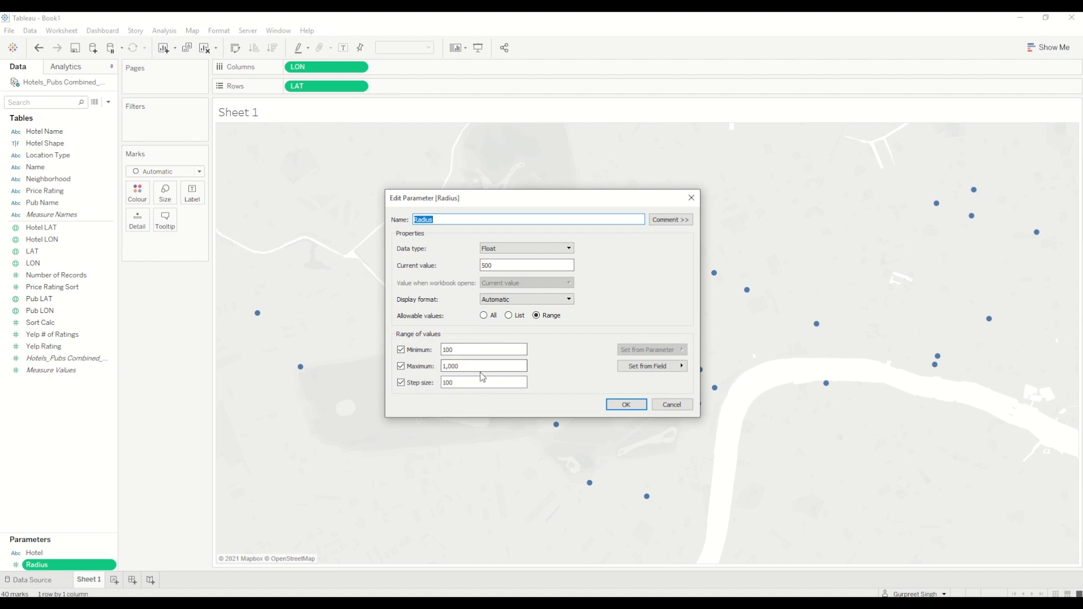
{"action": "left_click", "coordinate": [460, 349]}
Step: Paste in the Distance, Hotel Buffer, Pub Point and Selected Point calculated fields
{"action": "left_click", "coordinate": [626, 405]}
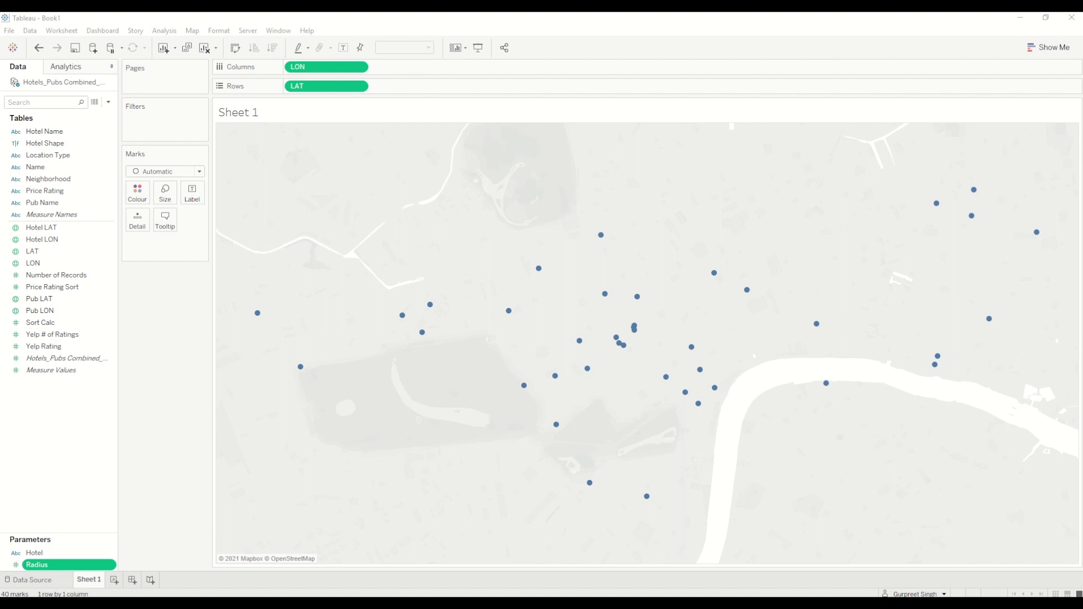
{"action": "right_click", "coordinate": [84, 417]}
{"action": "left_click", "coordinate": [137, 423]}
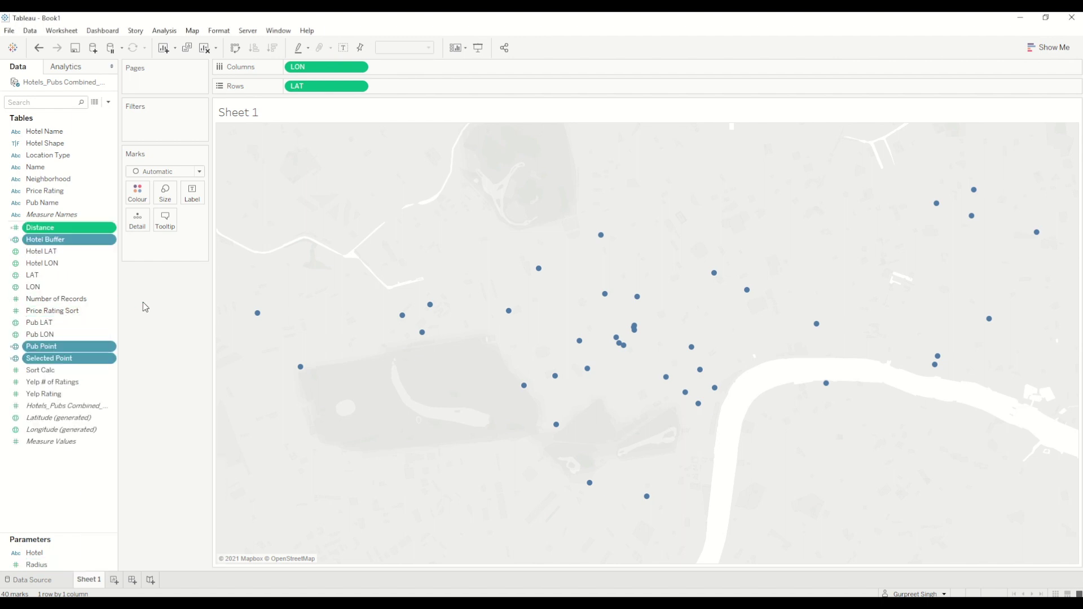
Step: Review the Selected Point formula: MAKEPOINT of the chosen Hotel's MIN LAT and LON
{"action": "left_click", "coordinate": [73, 359]}
{"action": "right_click", "coordinate": [106, 360]}
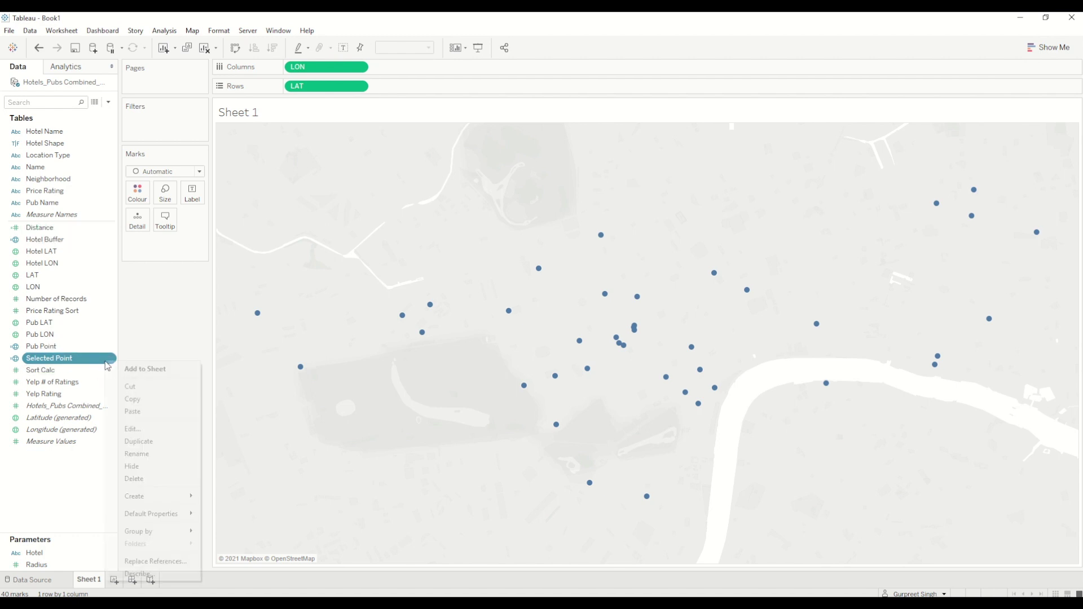
{"action": "left_click", "coordinate": [143, 430]}
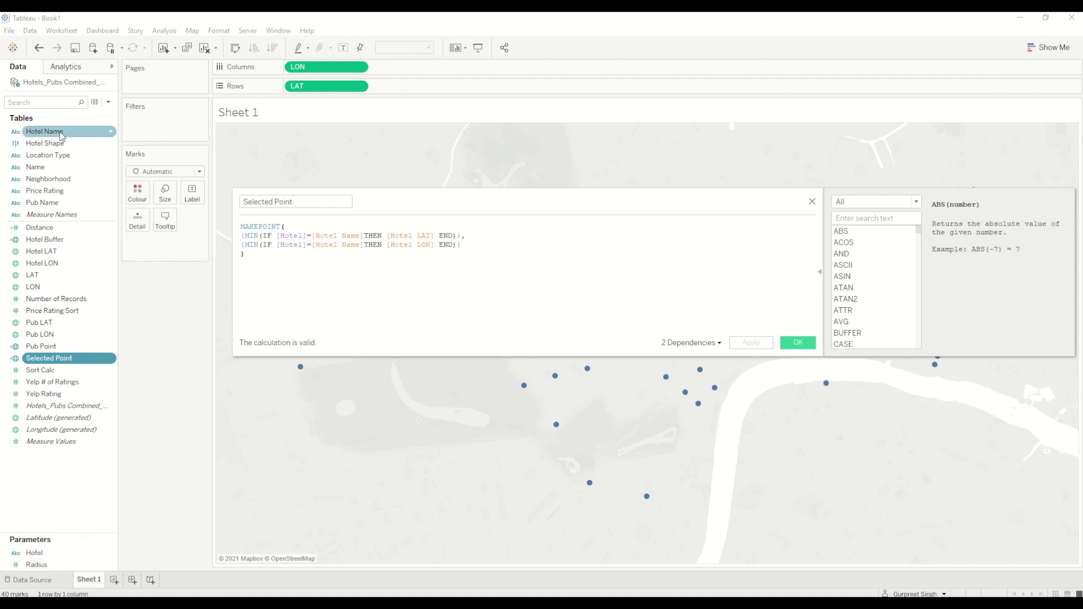
{"action": "left_click_drag", "start_coordinate": [435, 236], "coordinate": [389, 237]}
{"action": "left_click", "coordinate": [323, 275]}
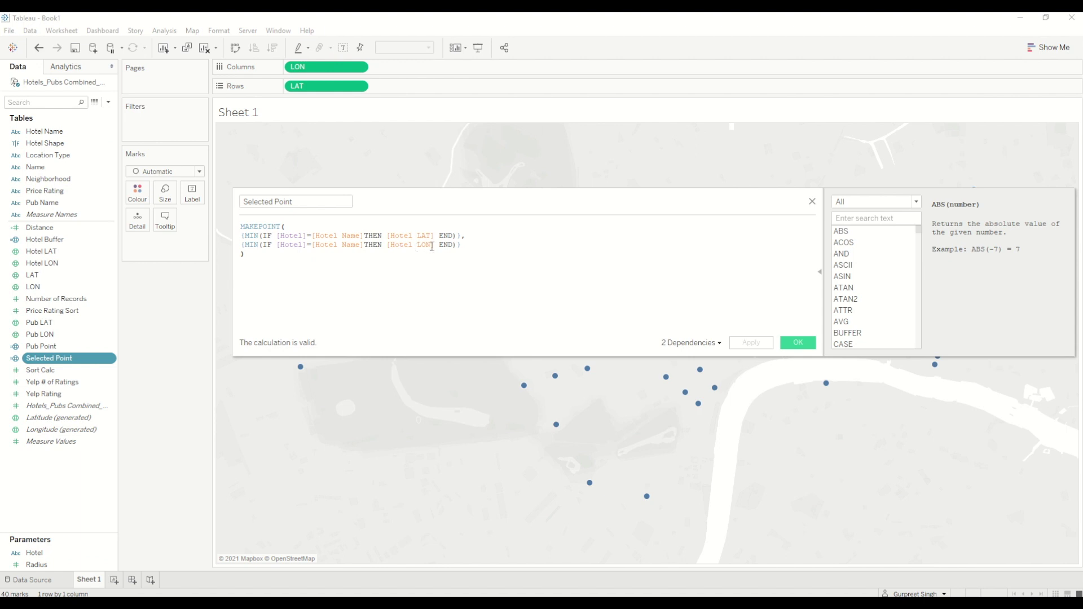
{"action": "left_click_drag", "start_coordinate": [438, 247], "coordinate": [387, 247]}
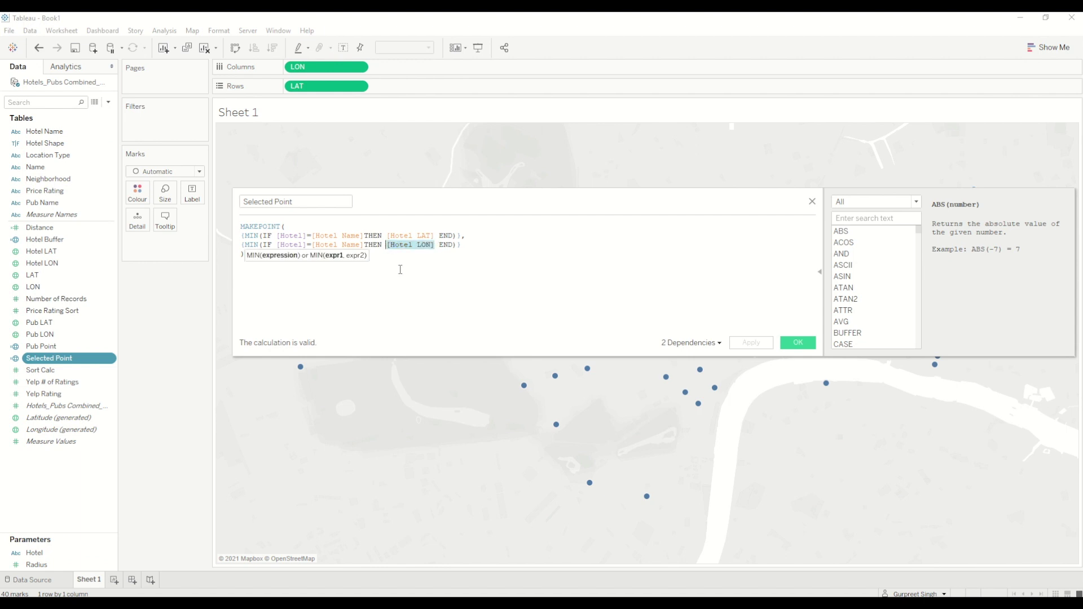
{"action": "left_click", "coordinate": [398, 266]}
{"action": "left_click", "coordinate": [250, 237]}
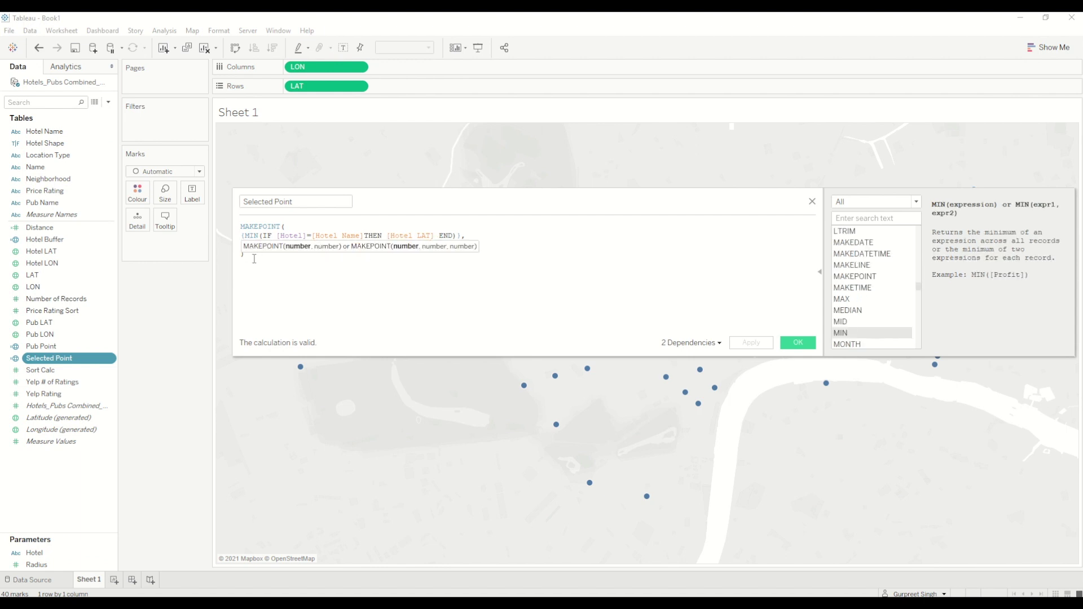
{"action": "left_click", "coordinate": [255, 260]}
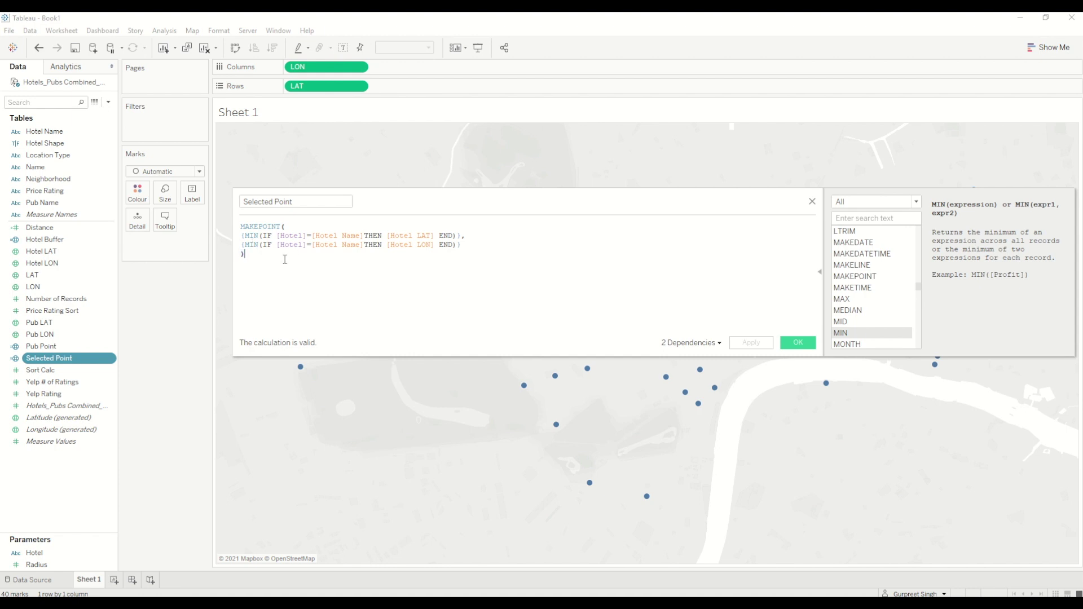
{"action": "left_click", "coordinate": [263, 228]}
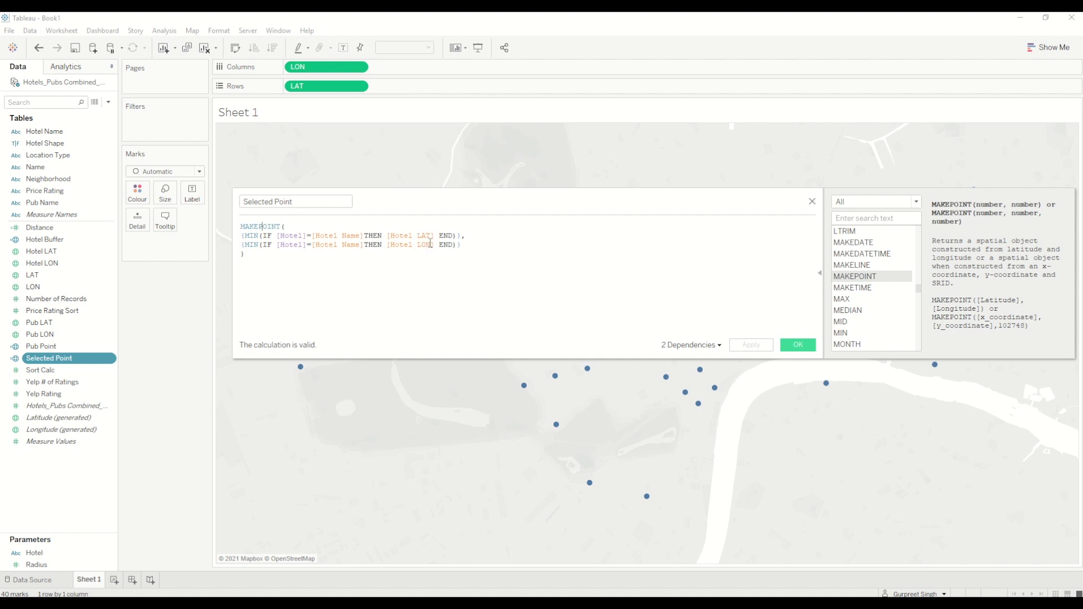
{"action": "left_click_drag", "start_coordinate": [435, 236], "coordinate": [389, 236]}
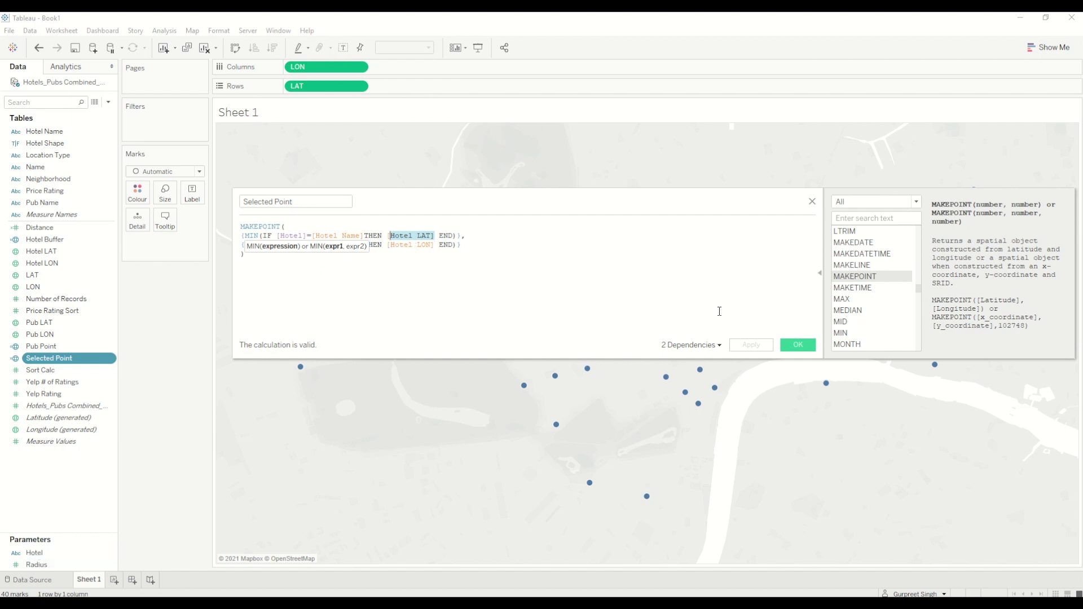
{"action": "left_click", "coordinate": [791, 347]}
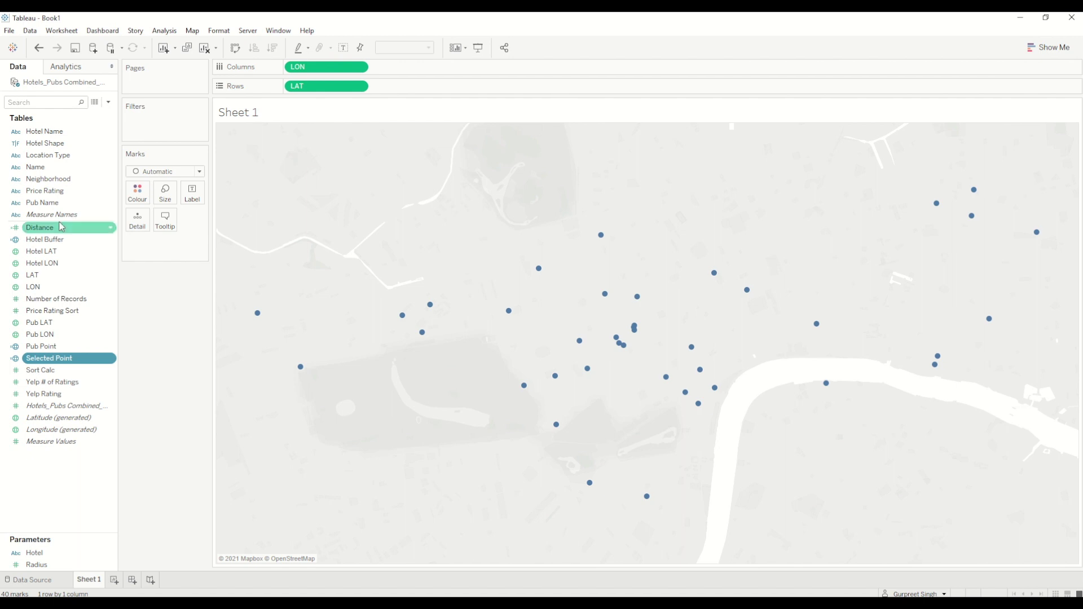
{"action": "left_click", "coordinate": [50, 241]}
{"action": "right_click", "coordinate": [50, 241]}
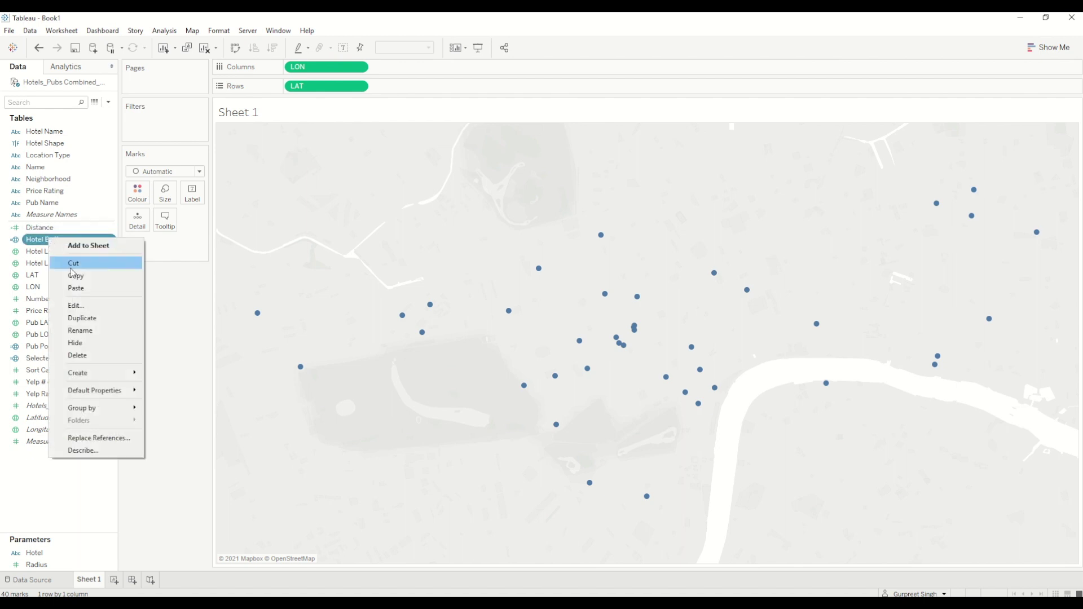
{"action": "left_click", "coordinate": [88, 305]}
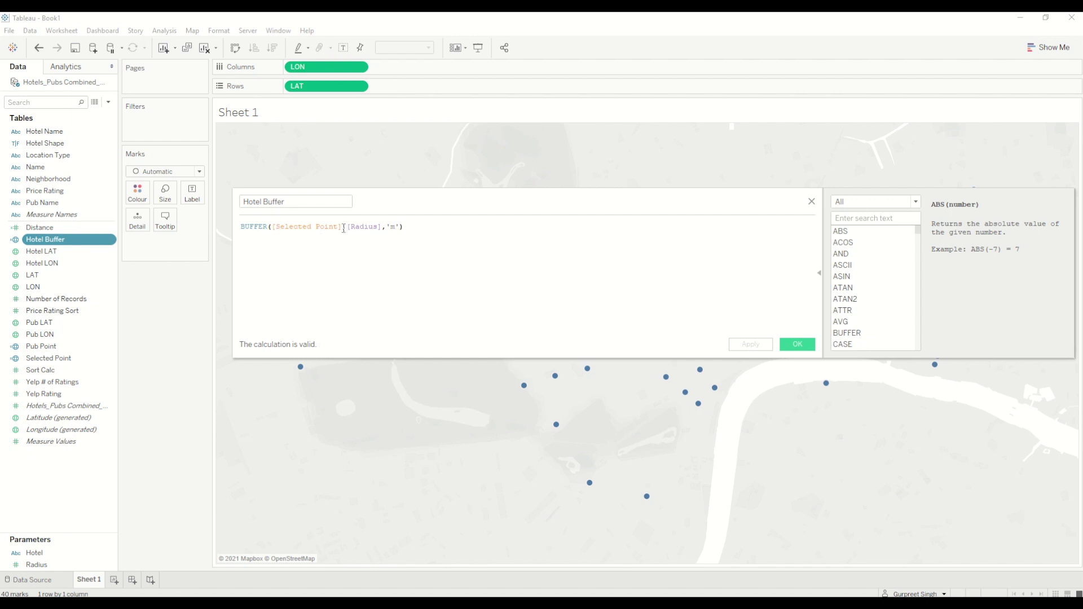
{"action": "left_click_drag", "start_coordinate": [342, 227], "coordinate": [290, 228]}
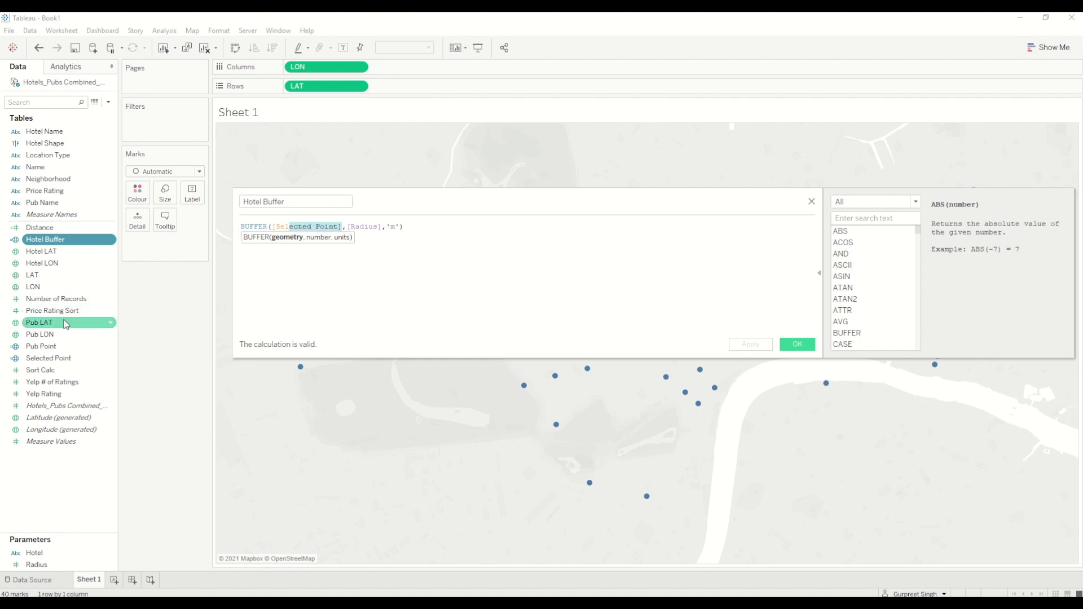
{"action": "left_click", "coordinate": [364, 243]}
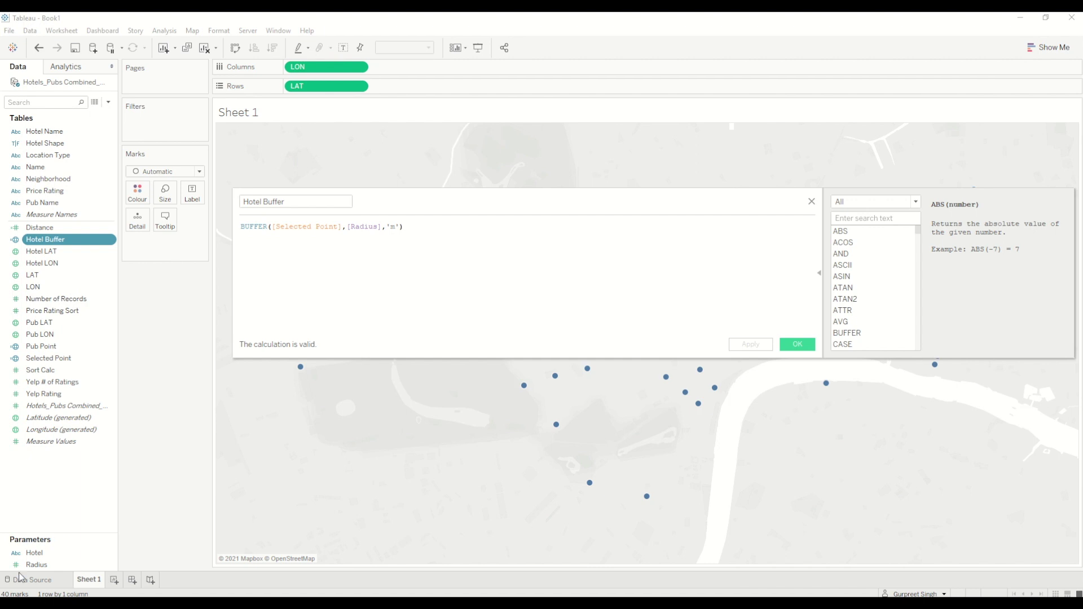
{"action": "left_click", "coordinate": [395, 228]}
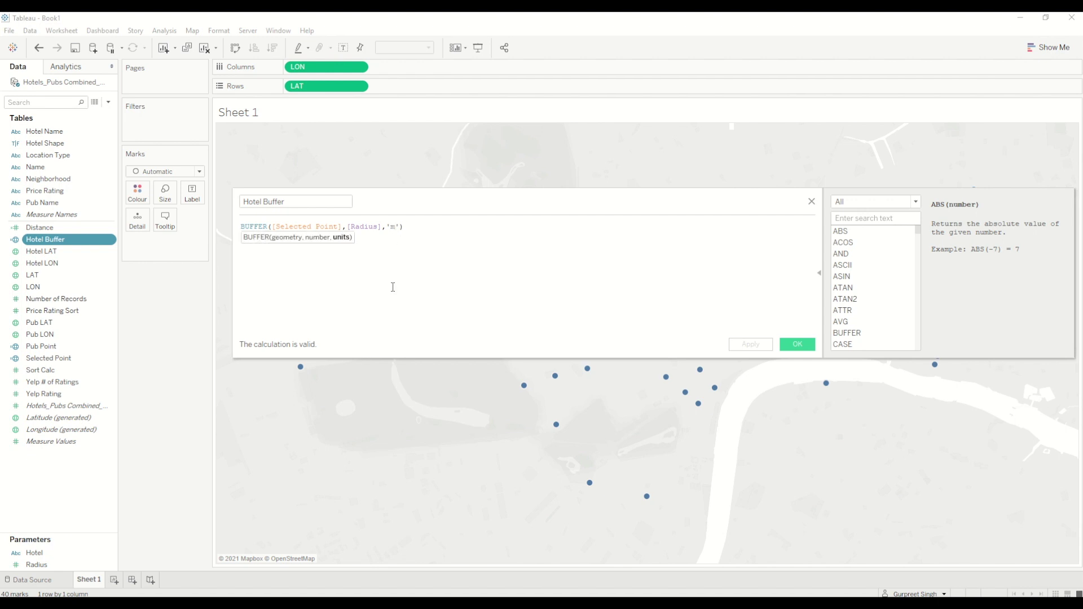
{"action": "left_click", "coordinate": [252, 226]}
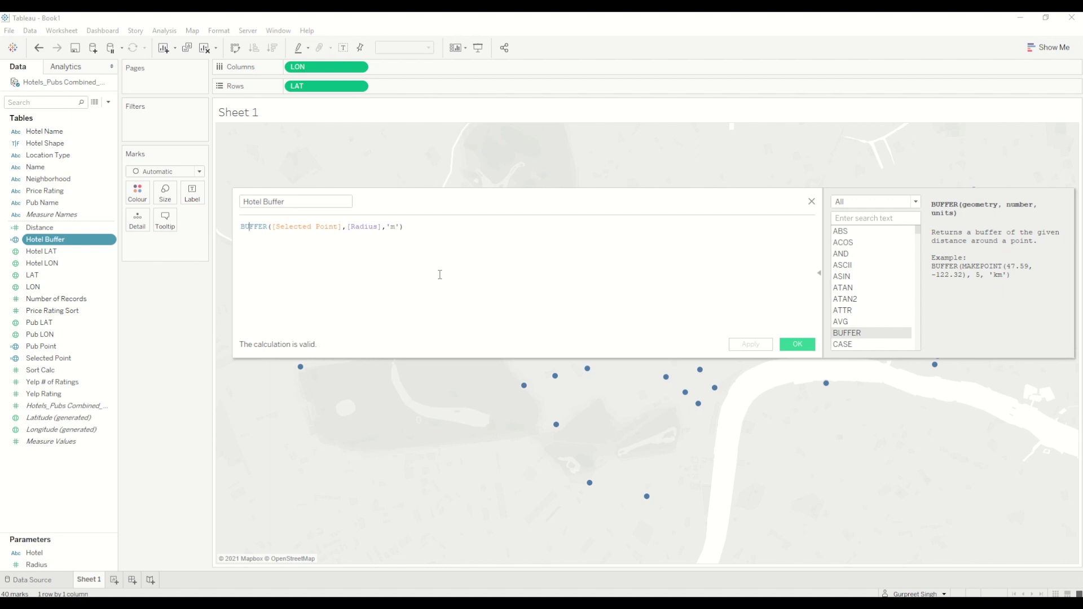
{"action": "left_click", "coordinate": [797, 345]}
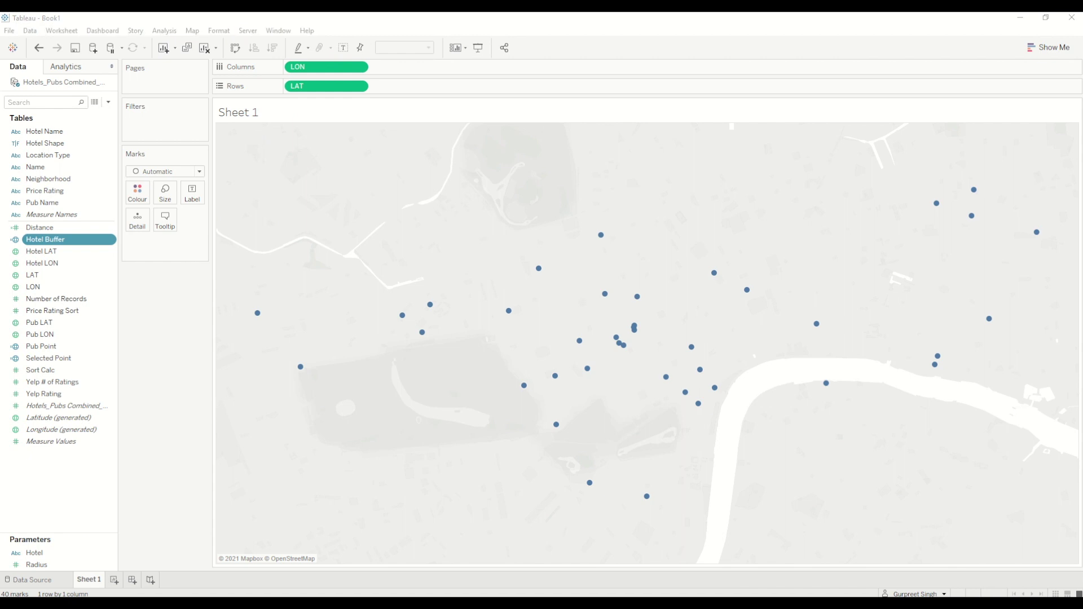
Step: Label the marks with Hotel Name and add Hotel Buffer geometry as detail
{"action": "left_click_drag", "start_coordinate": [45, 131], "coordinate": [192, 193]}
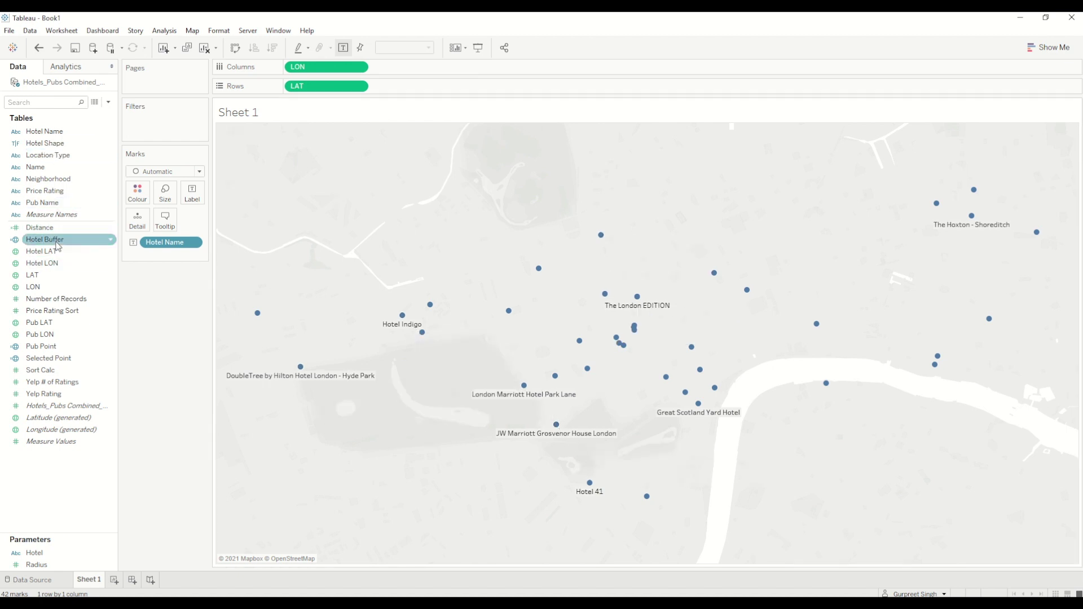
{"action": "left_click_drag", "start_coordinate": [58, 246], "coordinate": [132, 226]}
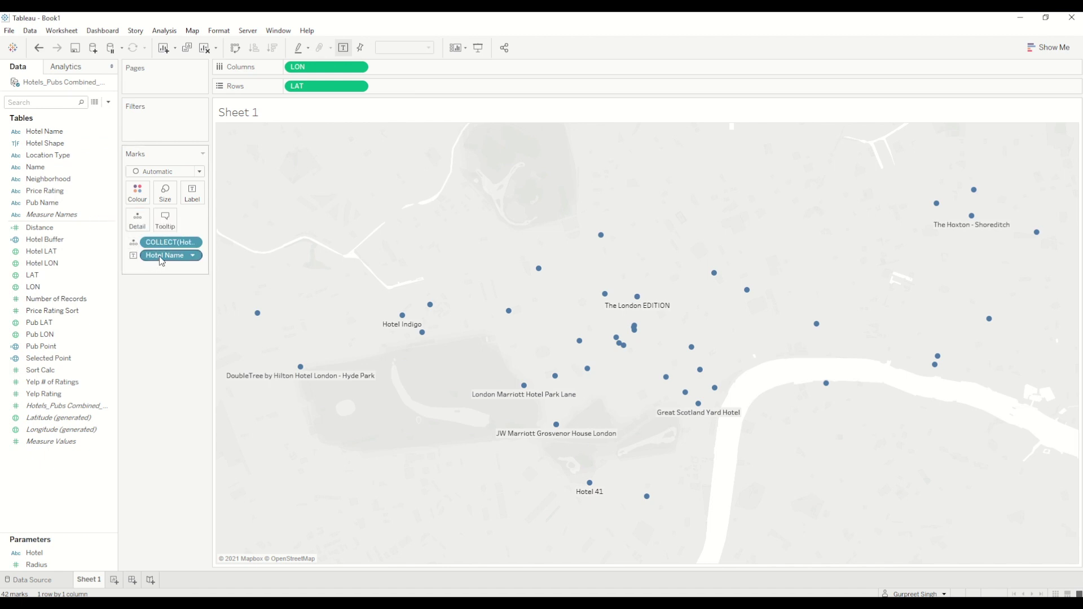
{"action": "left_click_drag", "start_coordinate": [171, 243], "coordinate": [178, 263]}
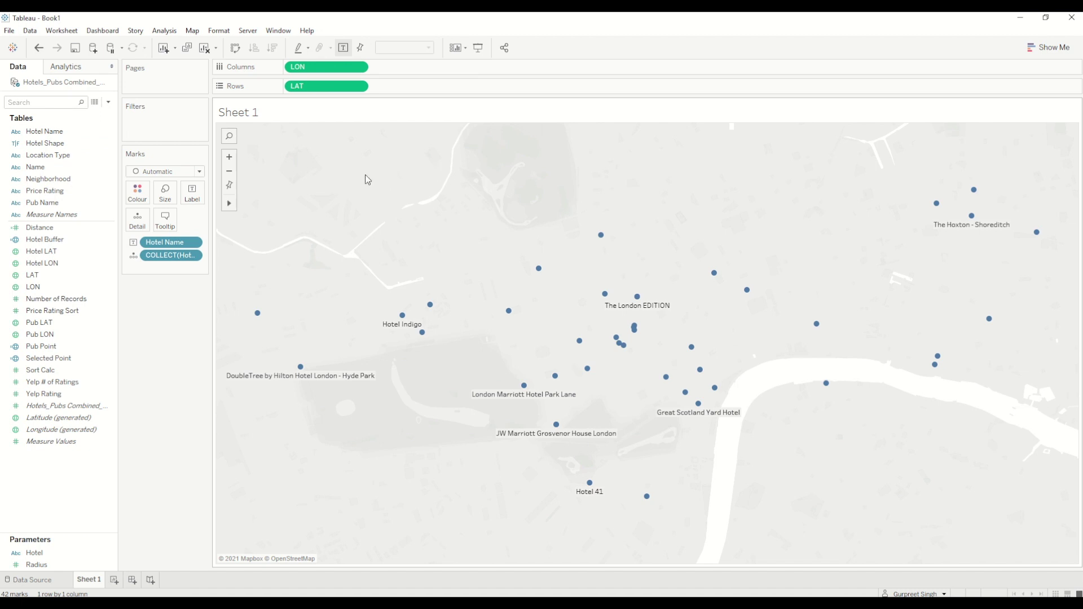
Step: Show the Hotel parameter control and set it to Hotel 41
{"action": "right_click", "coordinate": [40, 553]}
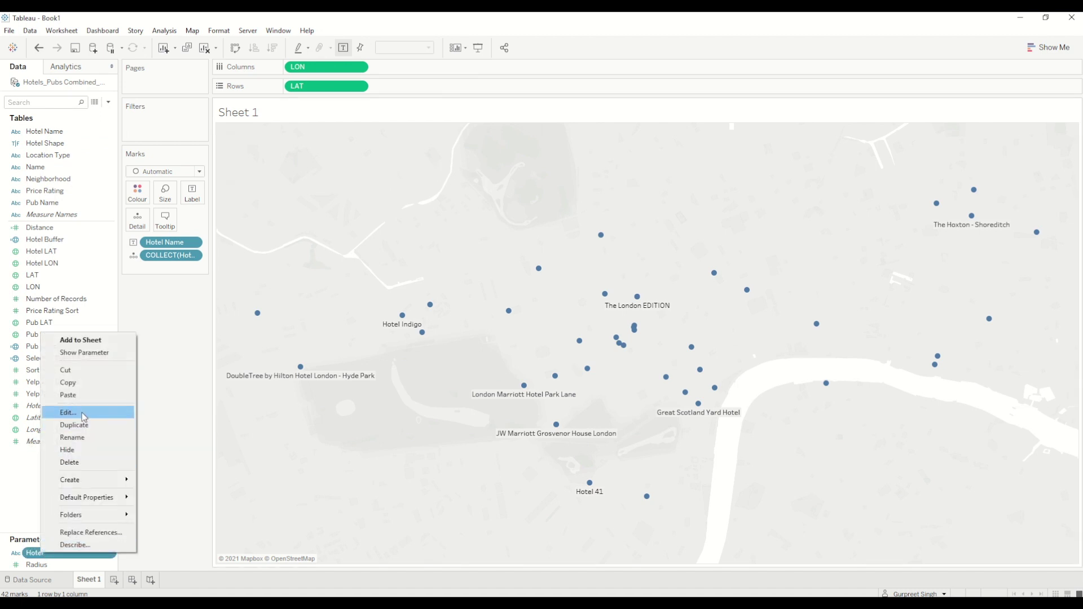
{"action": "left_click", "coordinate": [85, 352]}
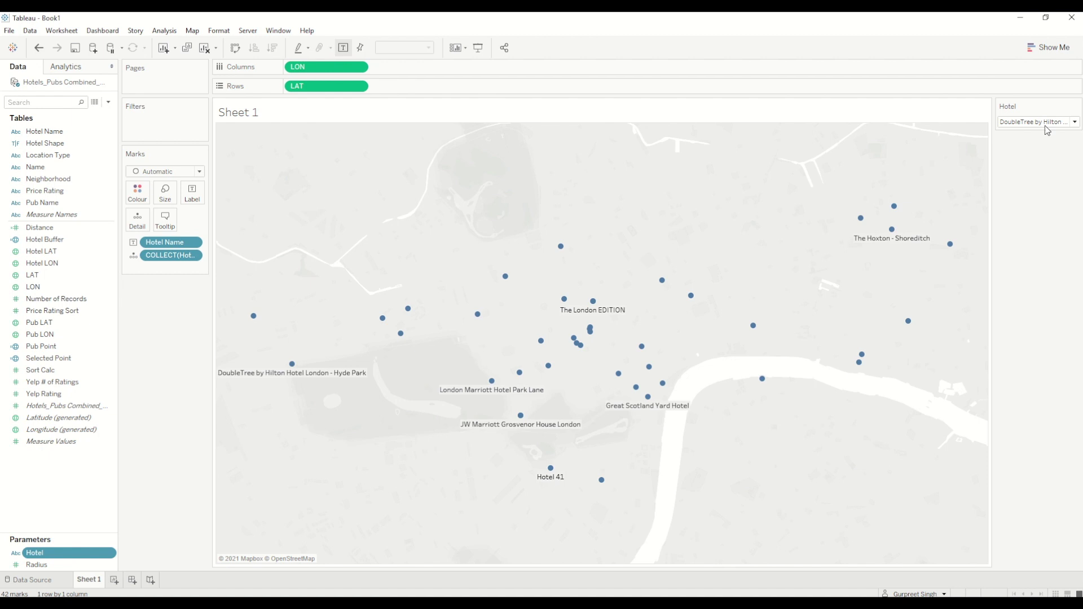
{"action": "left_click", "coordinate": [1045, 124]}
{"action": "left_click", "coordinate": [987, 155]}
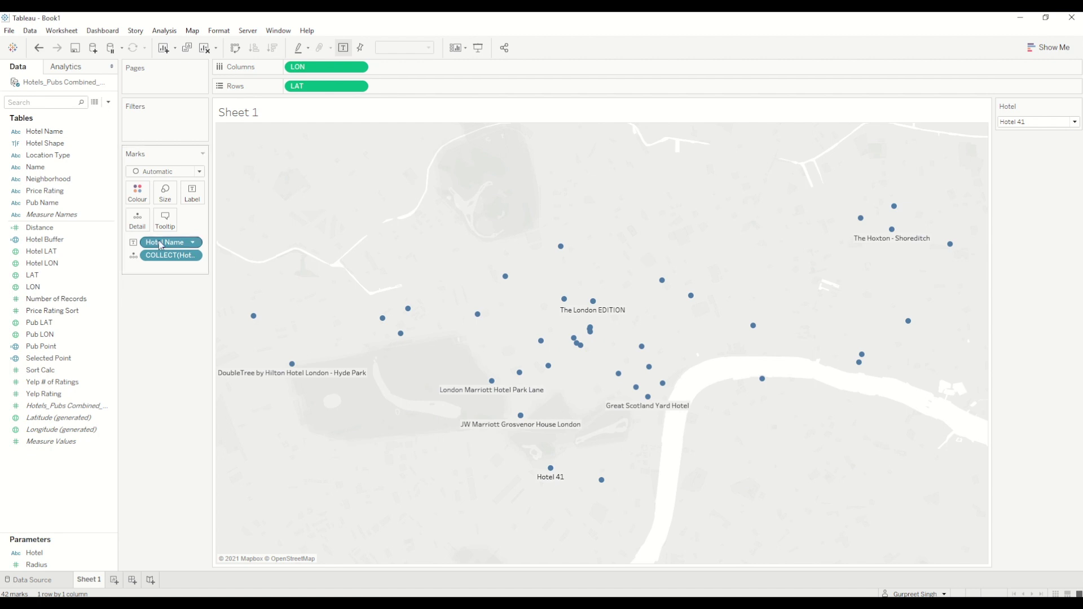
Step: Switch the mark type to Map and select JW Marriott Grosvenor House London as the hotel
{"action": "left_click", "coordinate": [172, 172]}
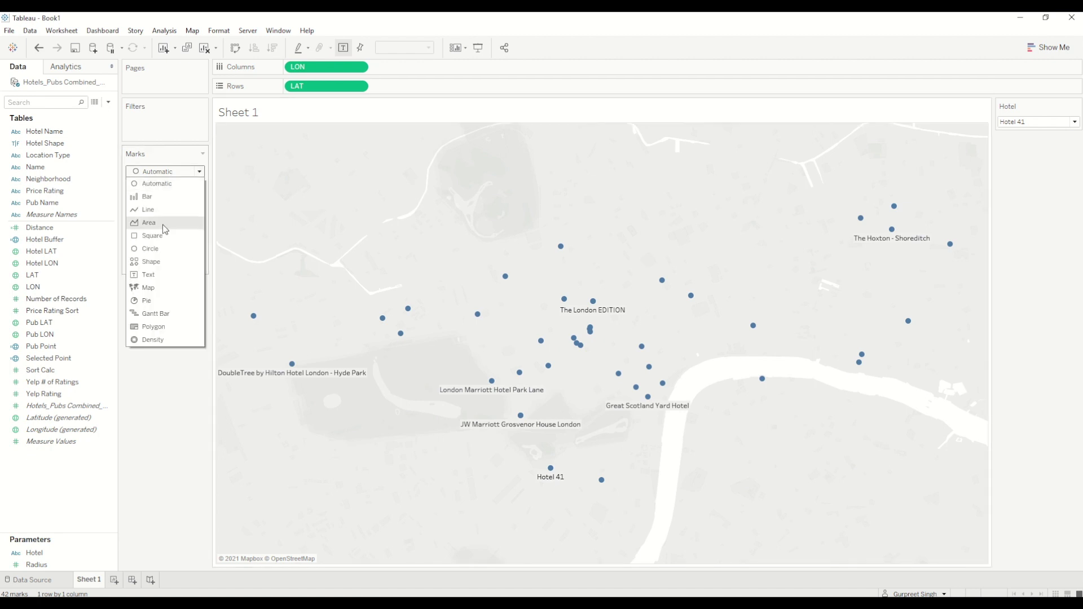
{"action": "left_click", "coordinate": [149, 288]}
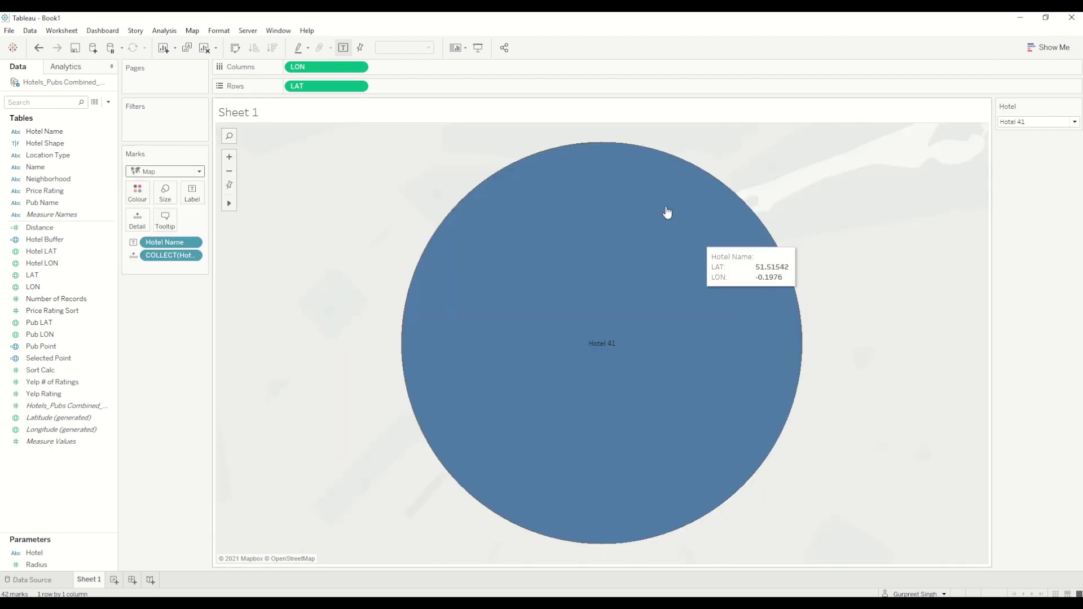
{"action": "left_click", "coordinate": [1040, 121]}
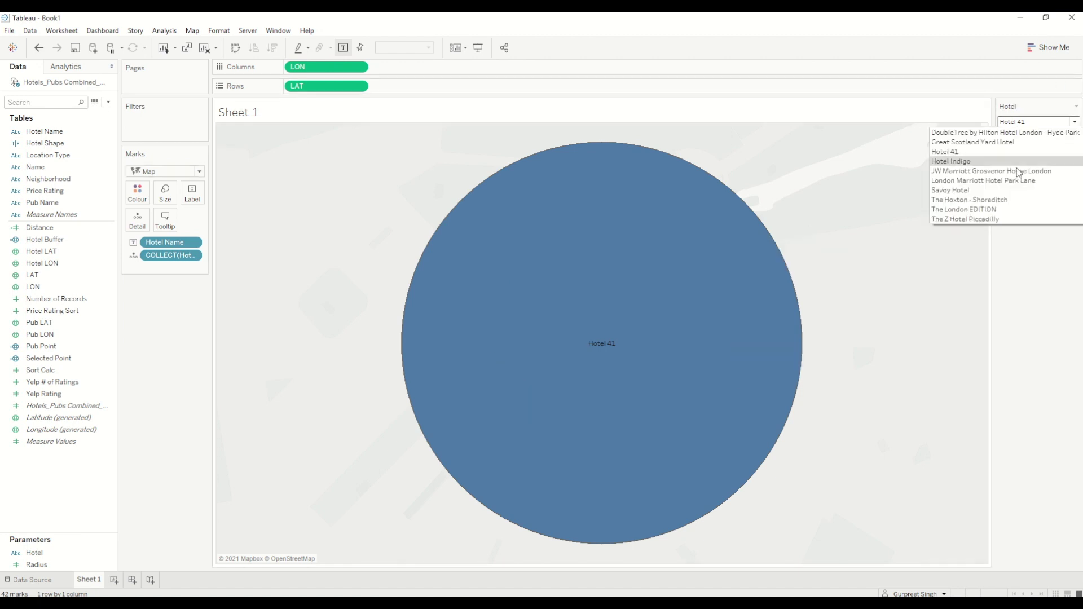
{"action": "left_click", "coordinate": [1018, 171]}
{"action": "left_click", "coordinate": [1050, 122]}
{"action": "left_click", "coordinate": [948, 221]}
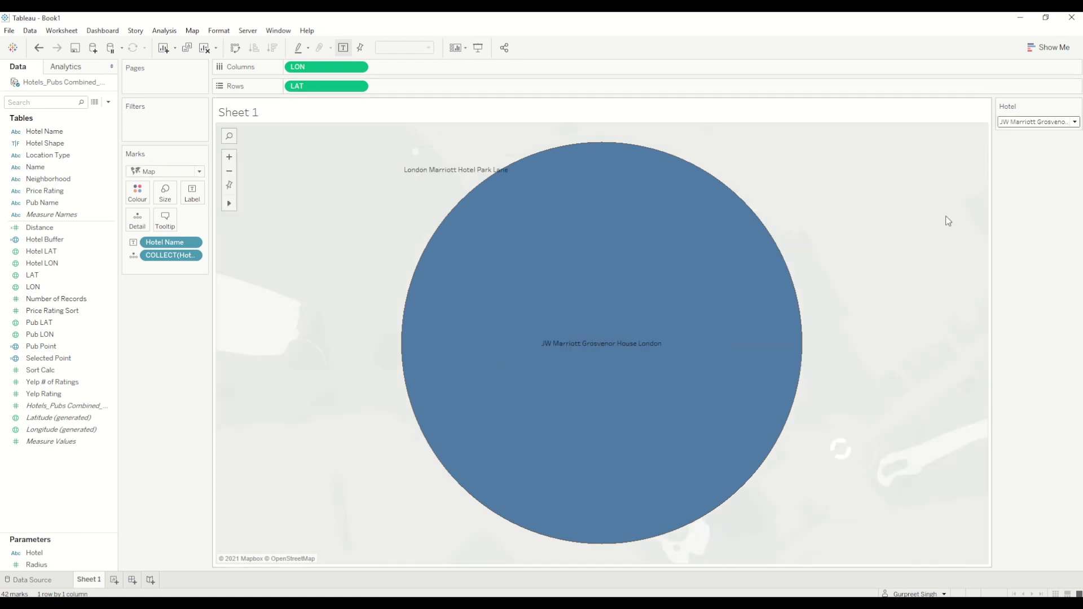
Step: Colour the buffer circle dark grey
{"action": "left_click", "coordinate": [145, 205]}
{"action": "left_click", "coordinate": [145, 261]}
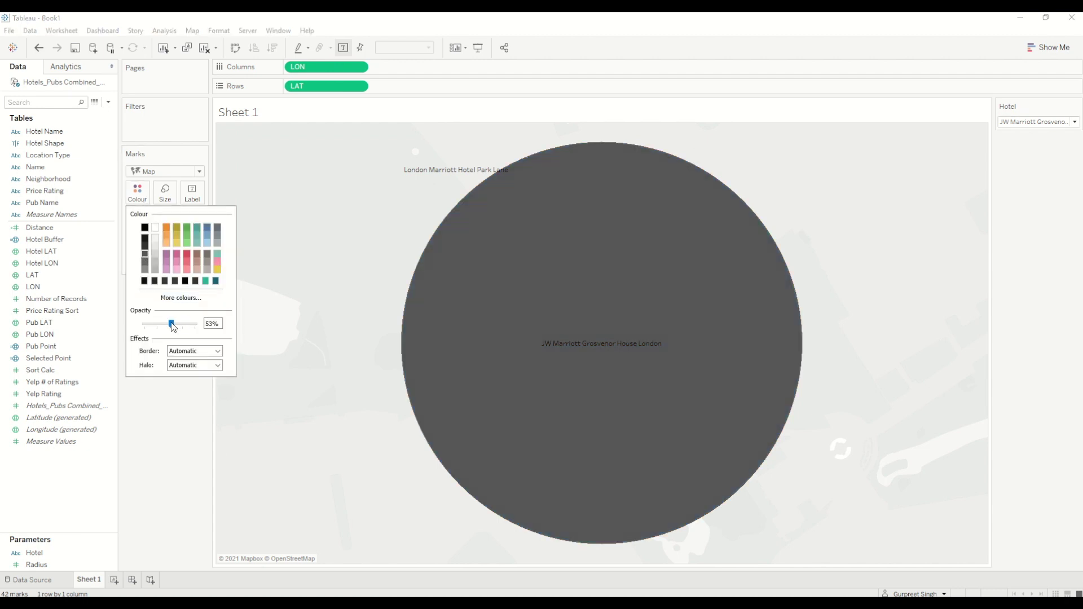
{"action": "left_click", "coordinate": [183, 445]}
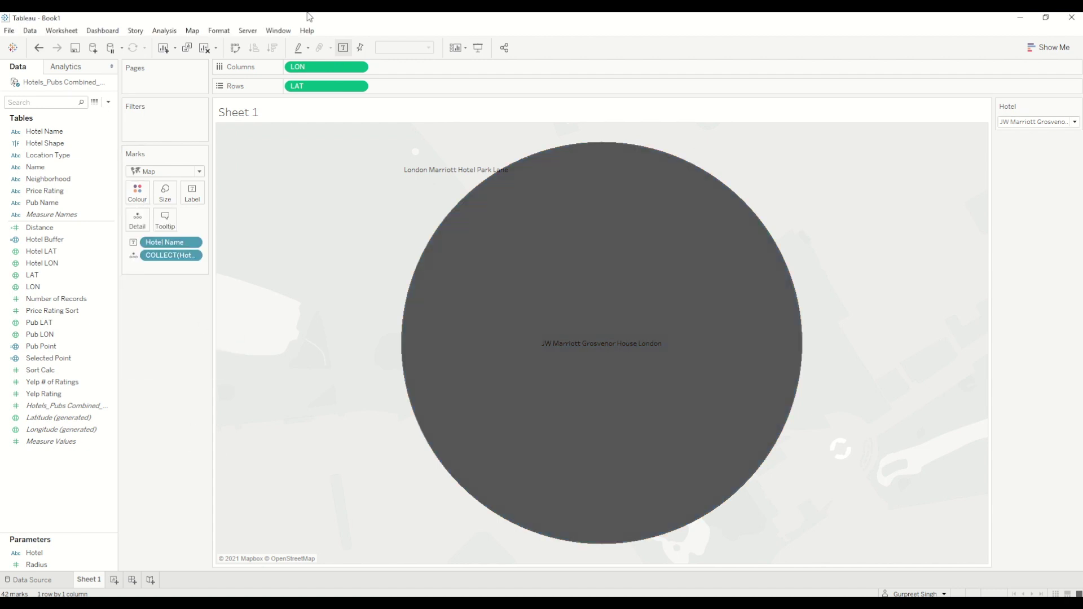
{"action": "left_click", "coordinate": [194, 33]}
{"action": "mouse_move", "coordinate": [213, 50]}
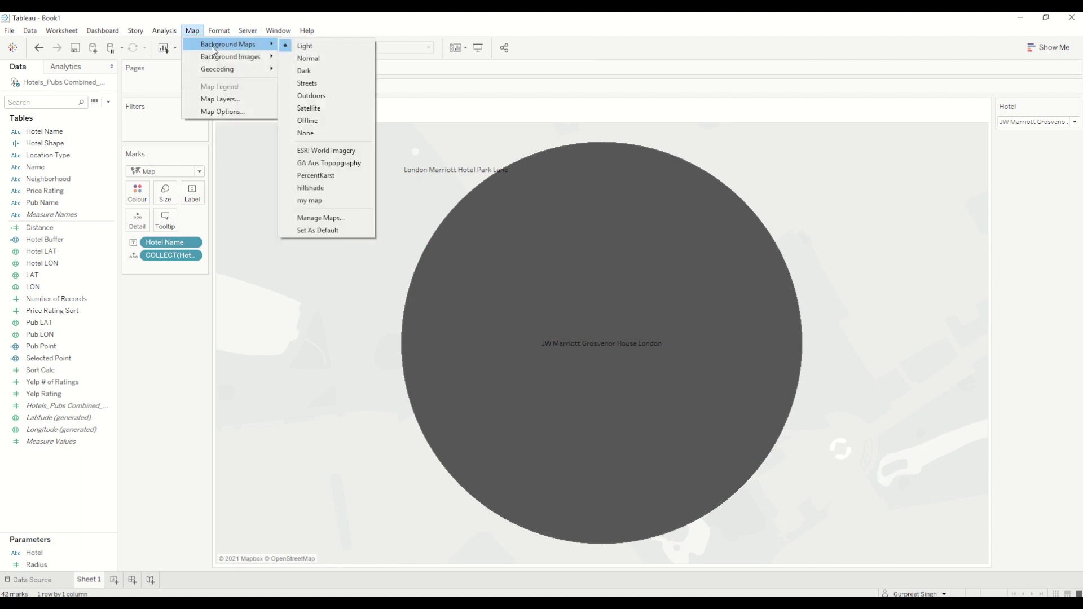
Step: Set the background map to Streets, leaving the circle colour unchanged
{"action": "left_click", "coordinate": [321, 85]}
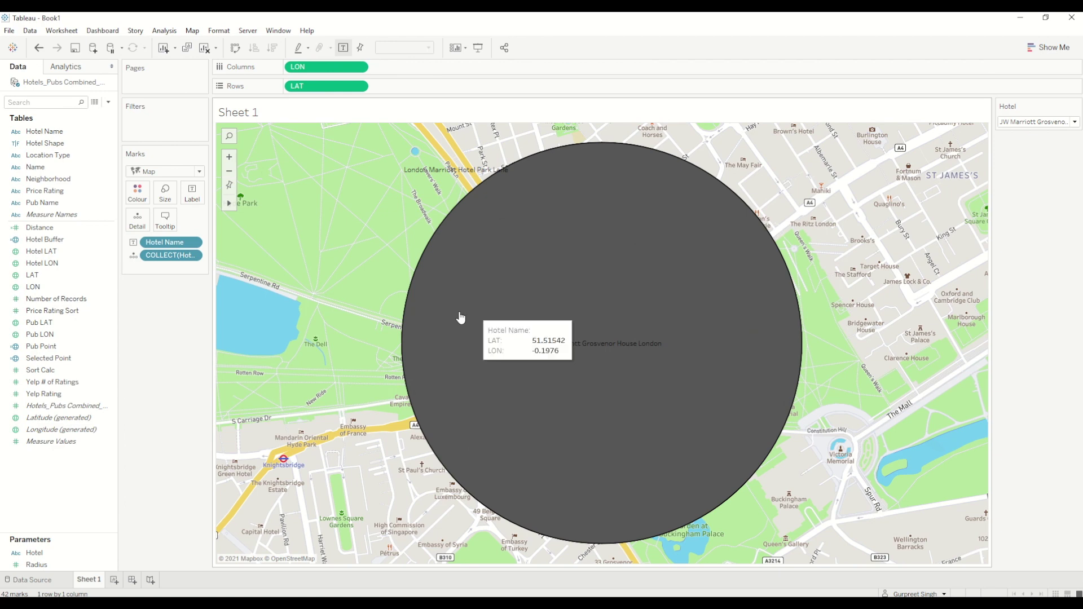
{"action": "left_click", "coordinate": [138, 195]}
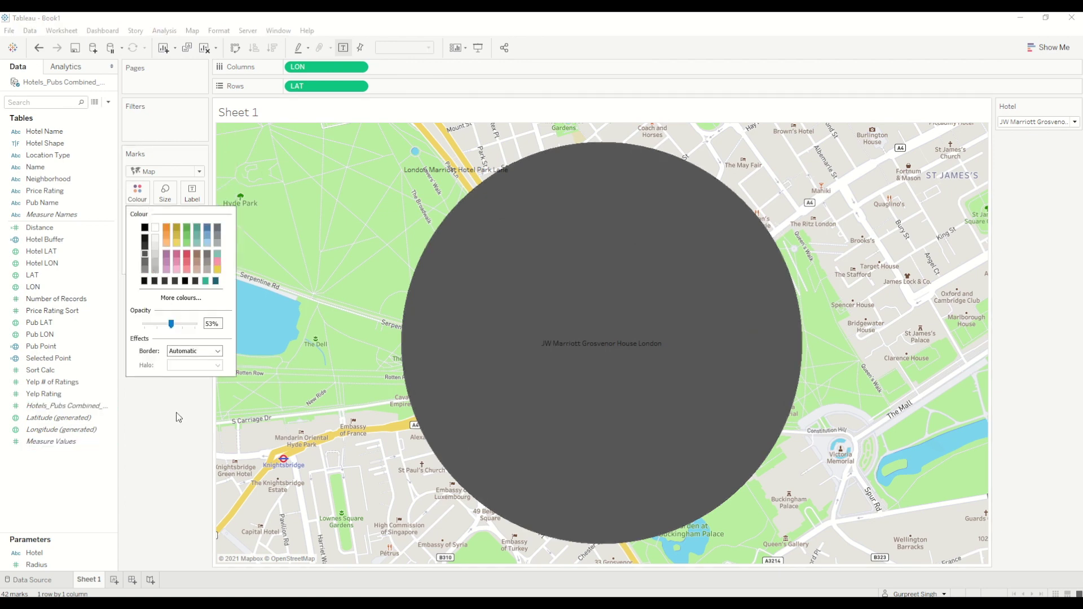
{"action": "left_click", "coordinate": [181, 454]}
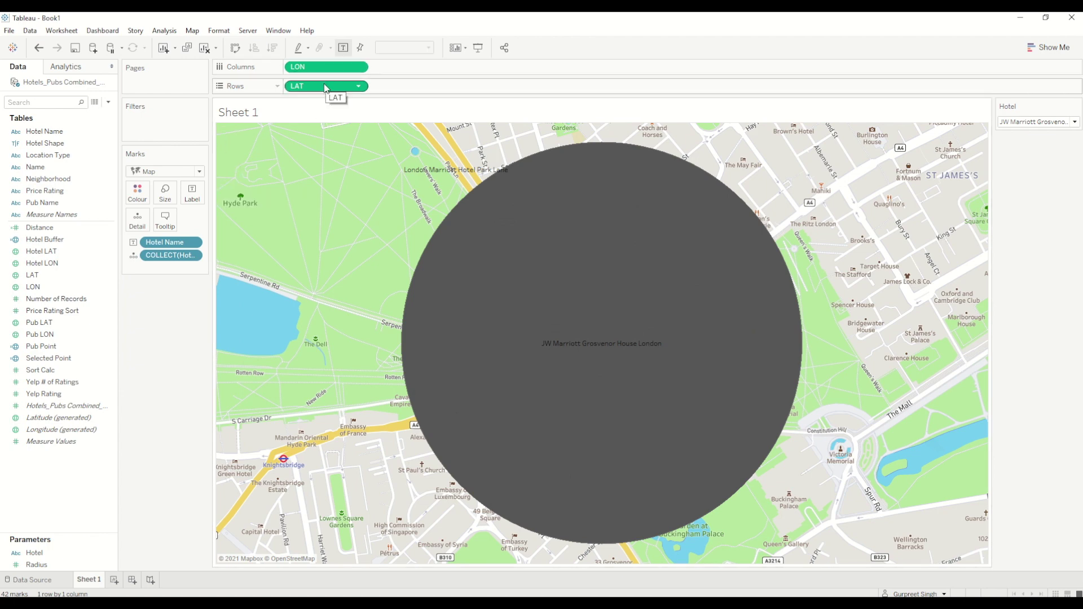
Step: Duplicate LAT on Rows as a dual-axis second map layer without the buffer geometry
{"action": "left_click_drag", "start_coordinate": [325, 87], "coordinate": [411, 89]}
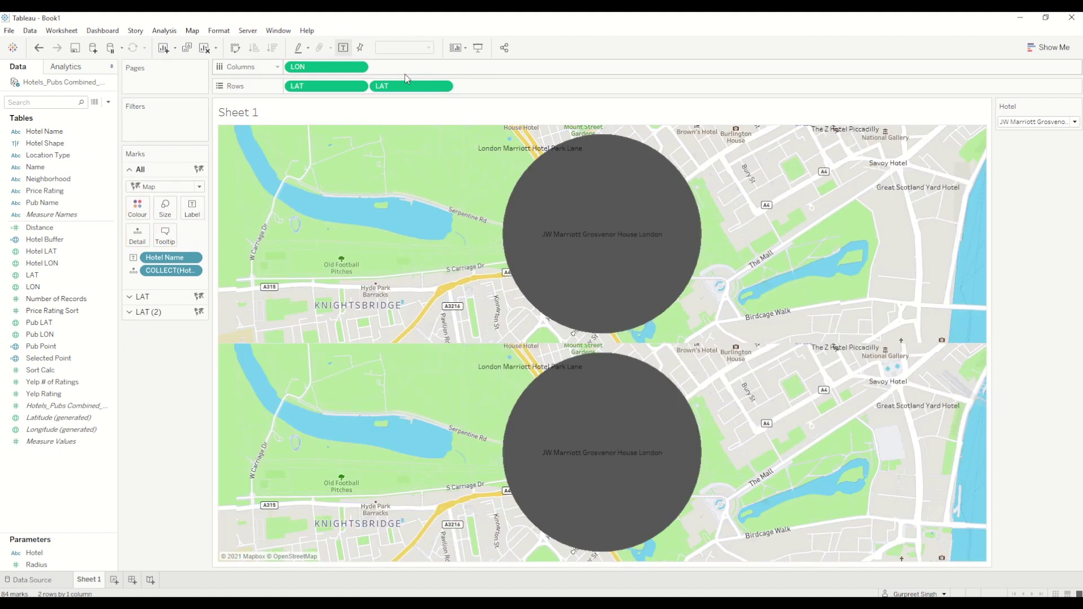
{"action": "left_click", "coordinate": [444, 85]}
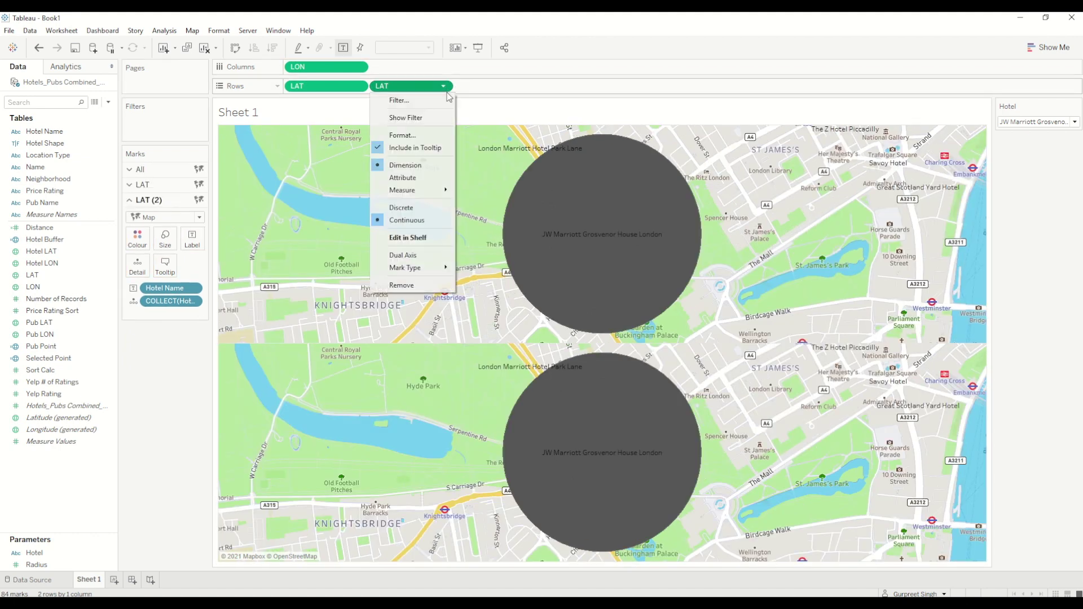
{"action": "left_click", "coordinate": [403, 255]}
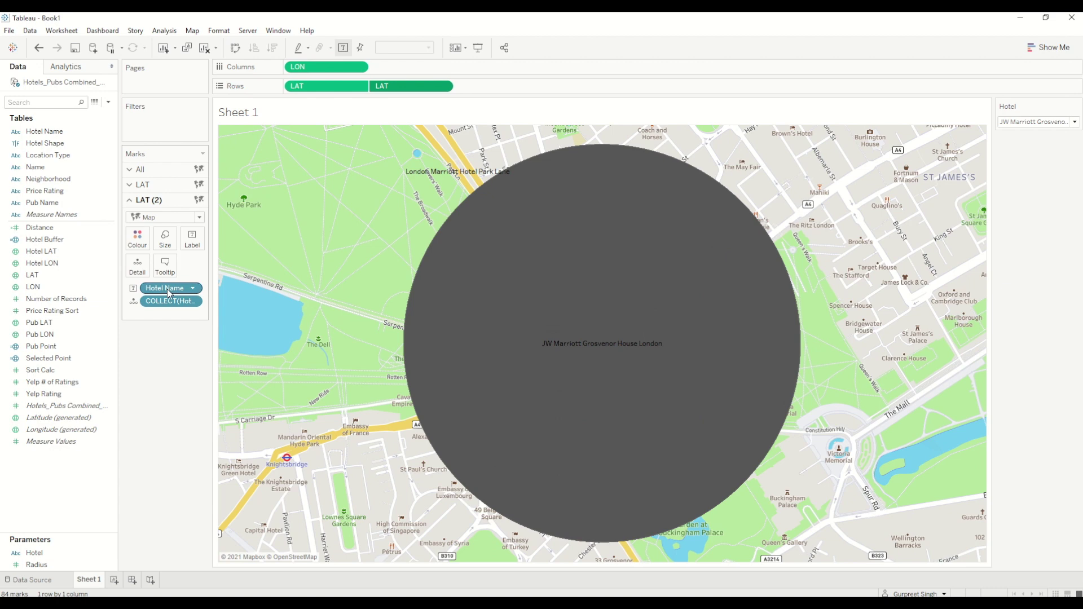
{"action": "left_click_drag", "start_coordinate": [164, 305], "coordinate": [164, 342]}
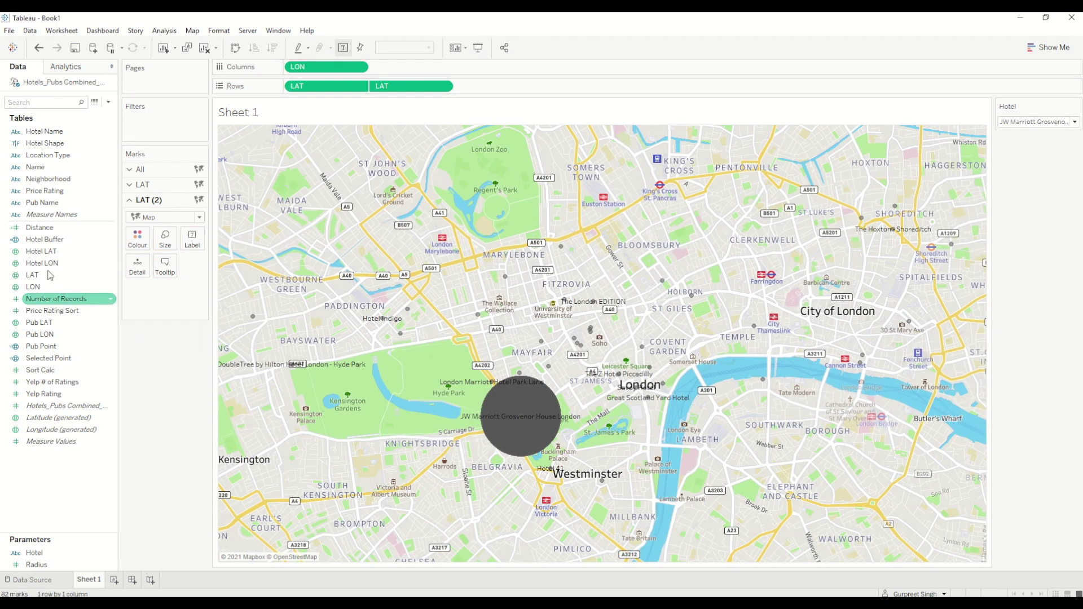
{"action": "right_click", "coordinate": [53, 230]}
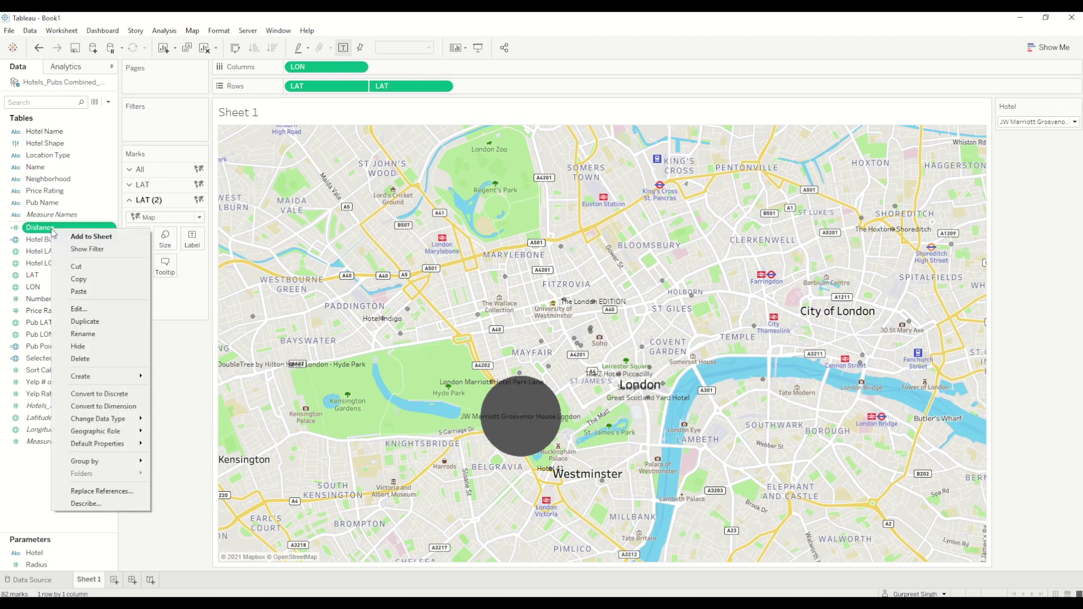
{"action": "left_click", "coordinate": [79, 308]}
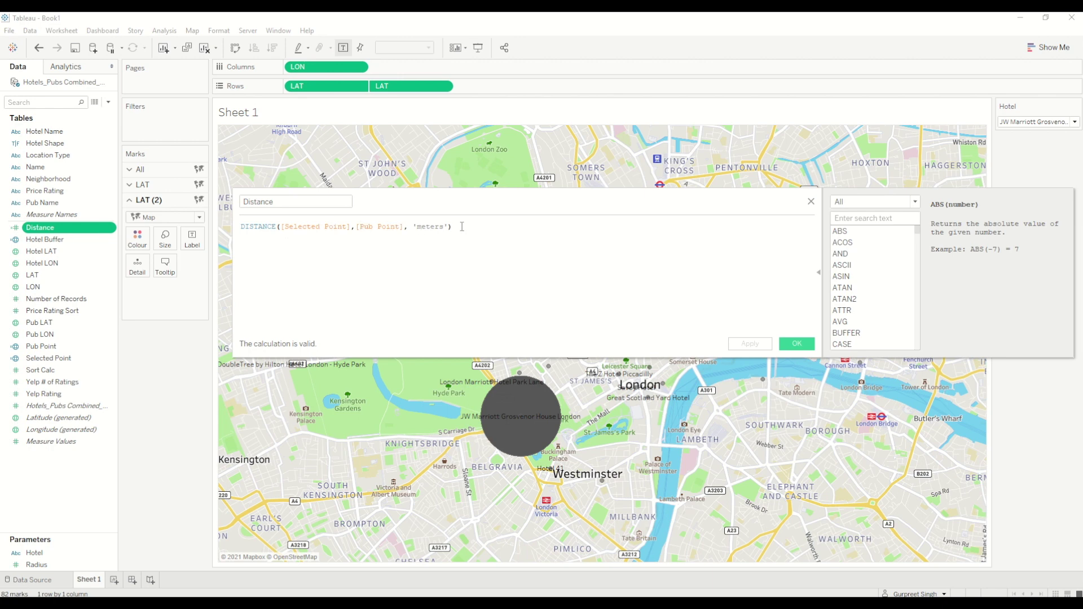
{"action": "left_click_drag", "start_coordinate": [461, 226], "coordinate": [303, 228]}
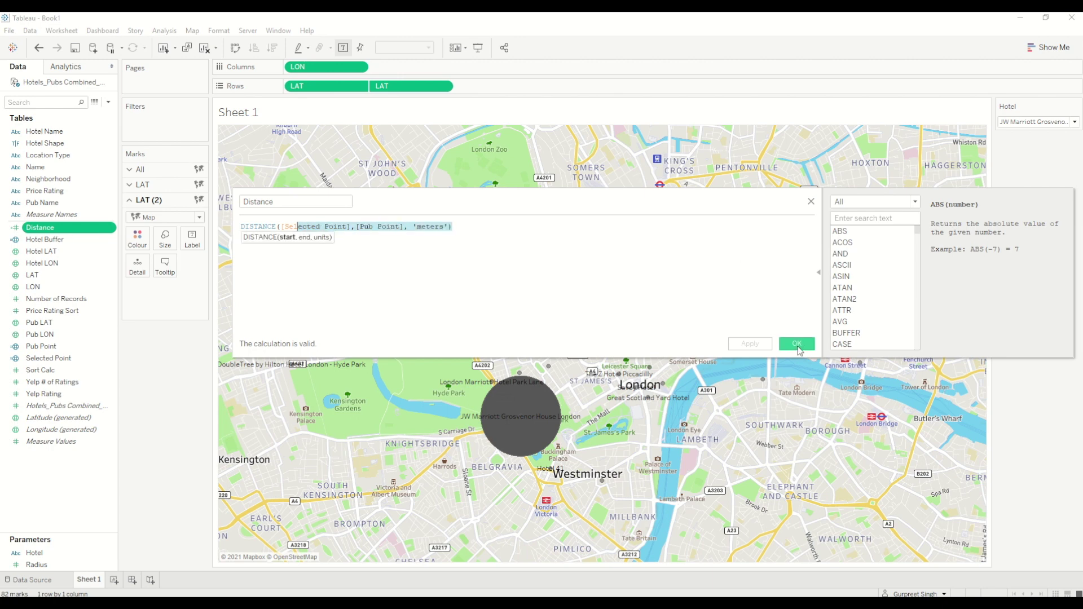
{"action": "left_click", "coordinate": [796, 344]}
{"action": "left_click_drag", "start_coordinate": [72, 232], "coordinate": [141, 239]}
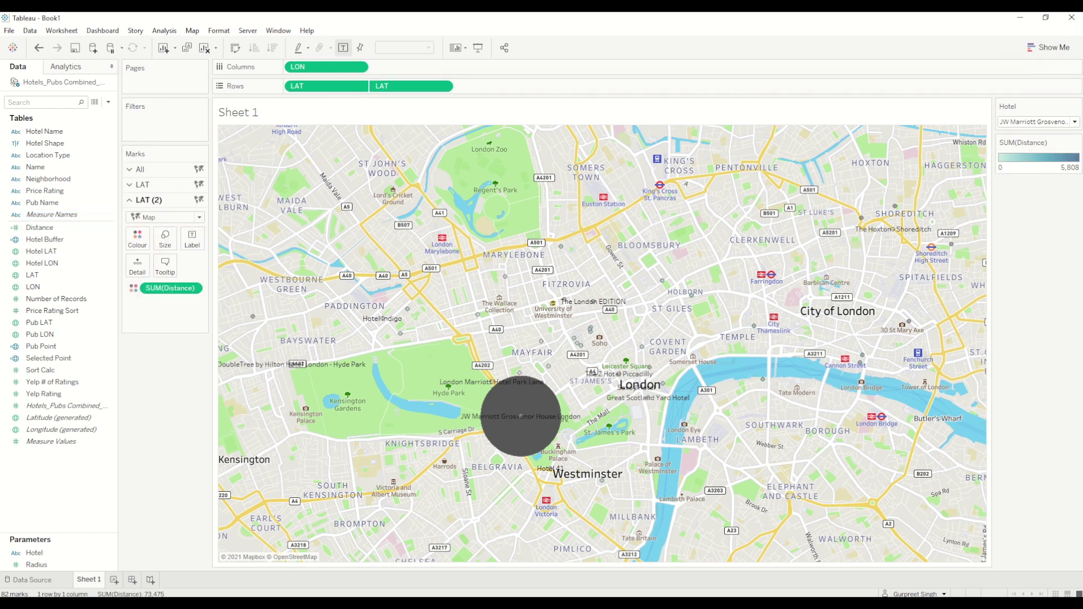
Step: Colour and size the second layer's pub marks by Distance
{"action": "left_click", "coordinate": [54, 228]}
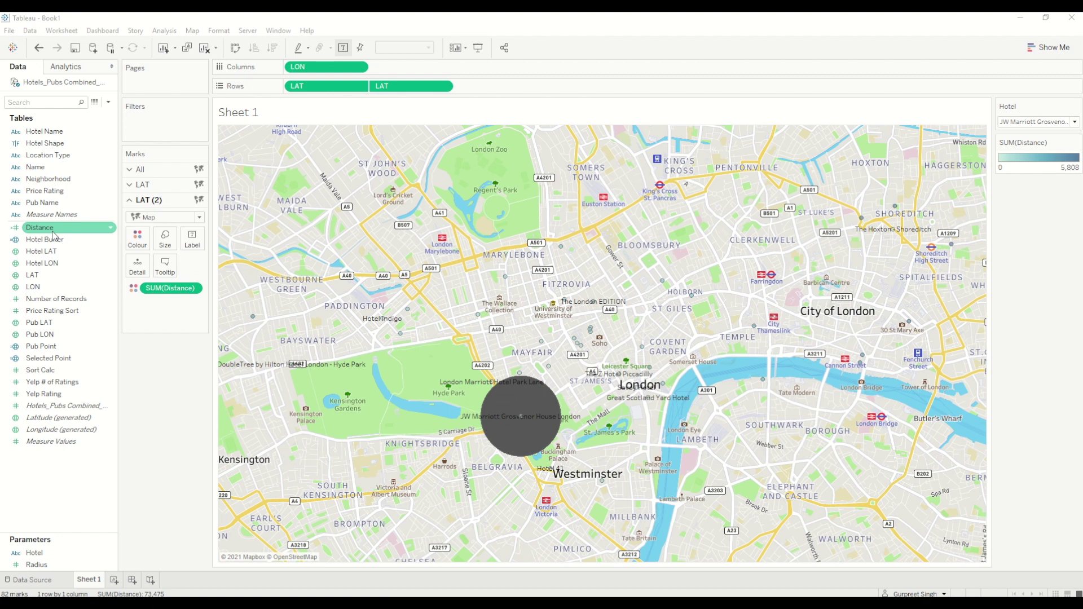
{"action": "left_click", "coordinate": [178, 291]}
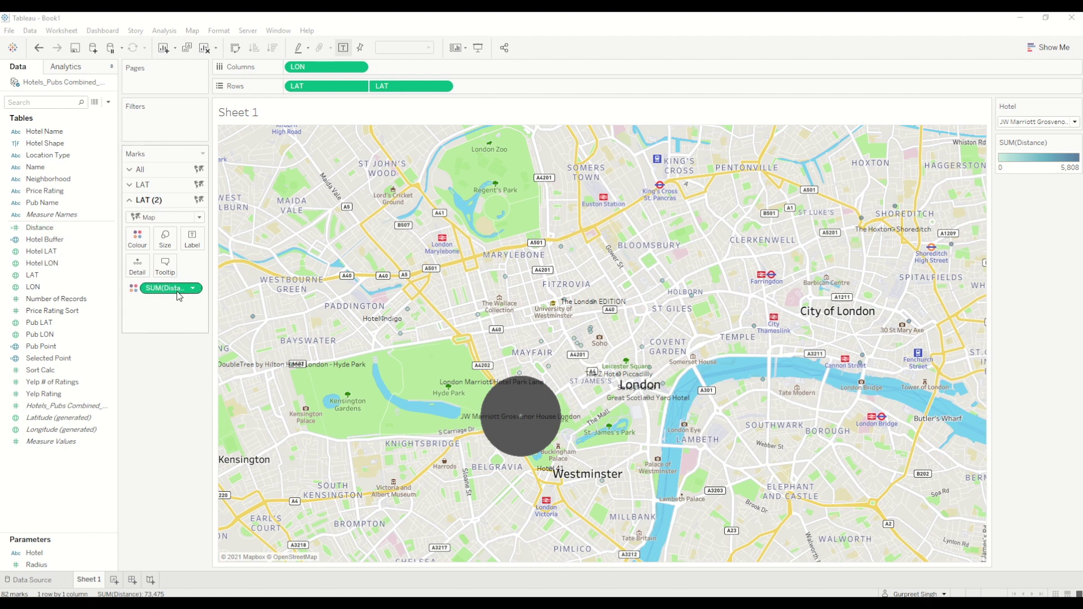
{"action": "left_click_drag", "start_coordinate": [179, 297], "coordinate": [171, 245]}
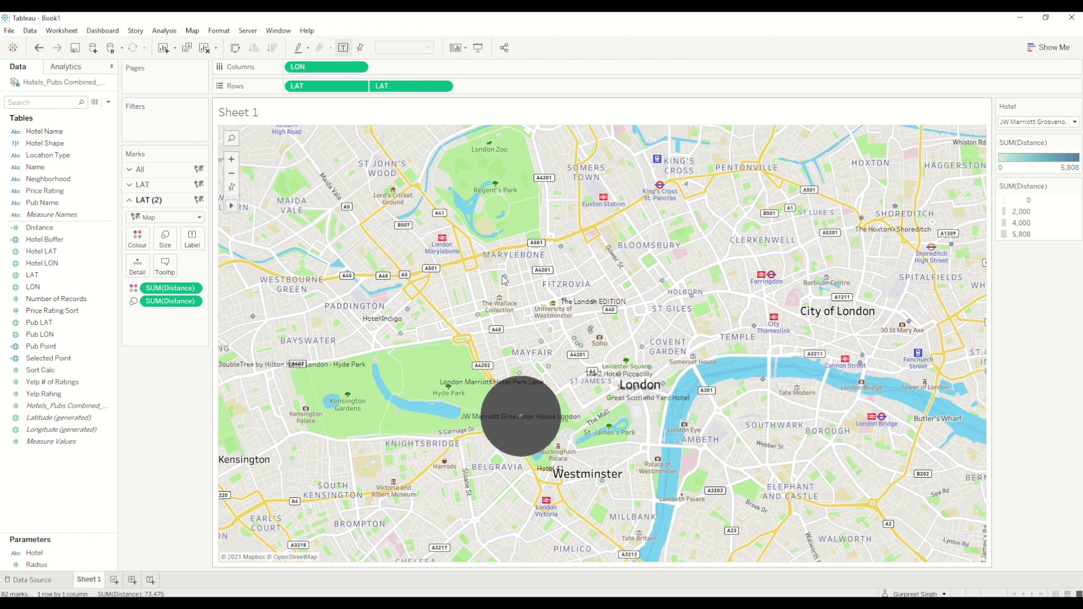
{"action": "mouse_move", "coordinate": [506, 279]}
{"action": "mouse_move", "coordinate": [480, 319]}
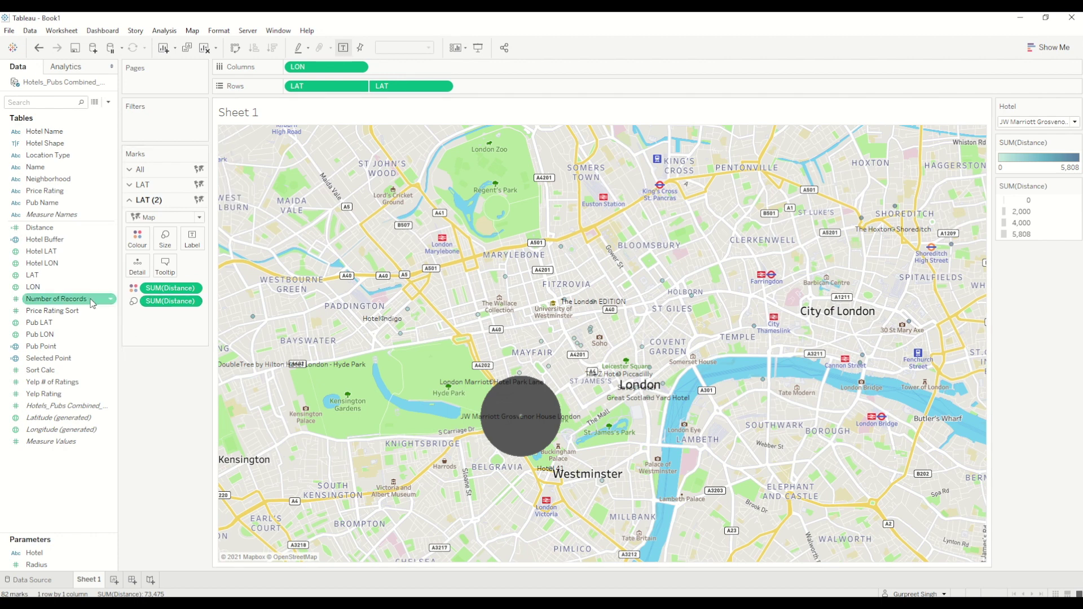
Step: Add Pub Point and Pub Name to Detail on the second layer
{"action": "left_click", "coordinate": [58, 349]}
{"action": "left_click_drag", "start_coordinate": [58, 351], "coordinate": [136, 273]}
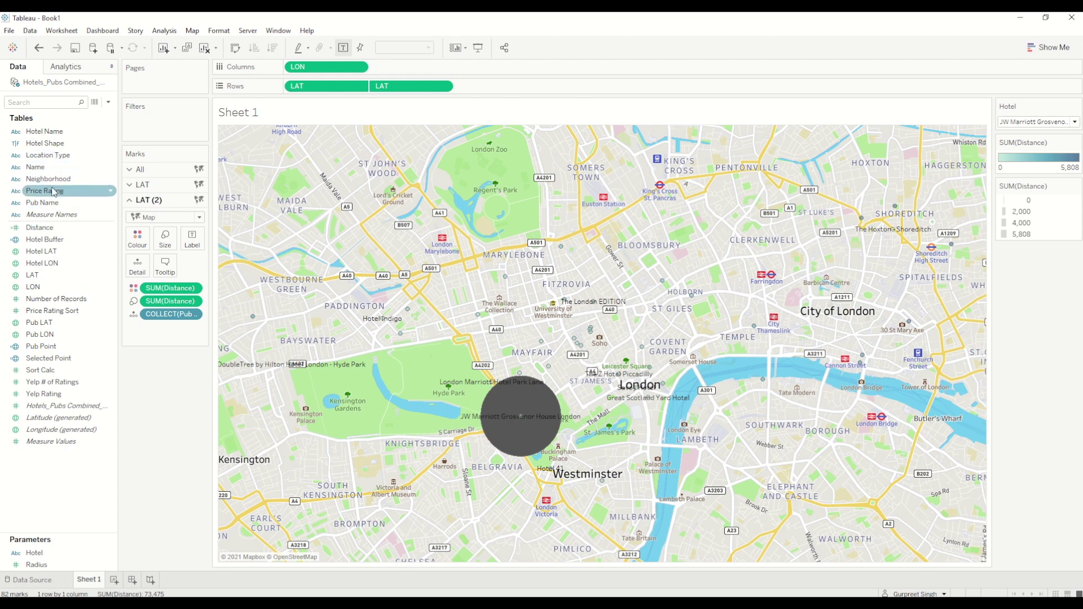
{"action": "left_click_drag", "start_coordinate": [51, 202], "coordinate": [136, 267]}
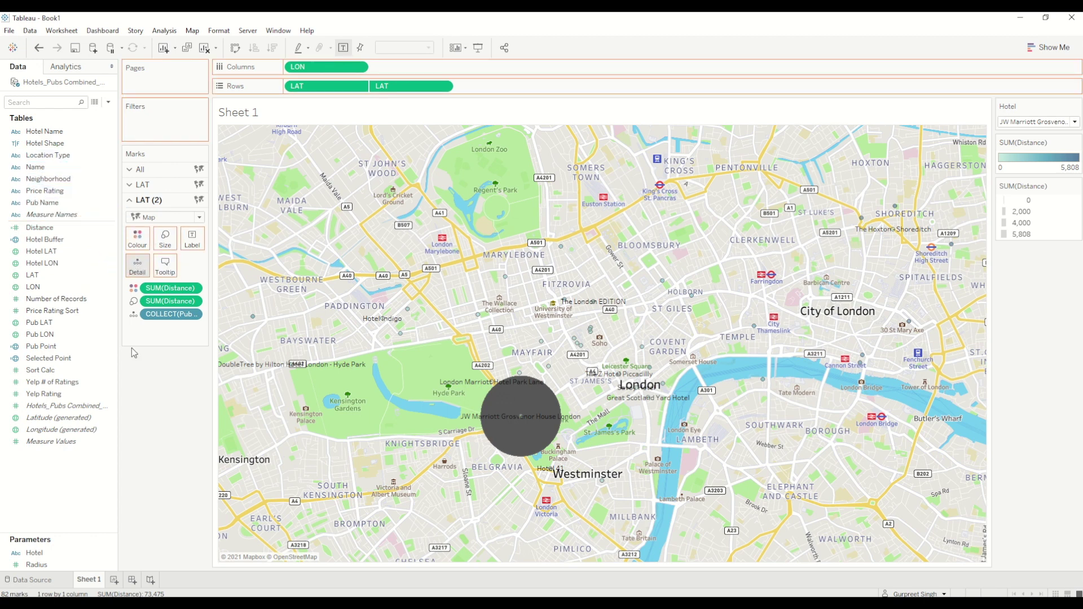
Step: Open the Map Services manager under Map > Background Maps
{"action": "left_click", "coordinate": [194, 32]}
{"action": "mouse_move", "coordinate": [233, 49]}
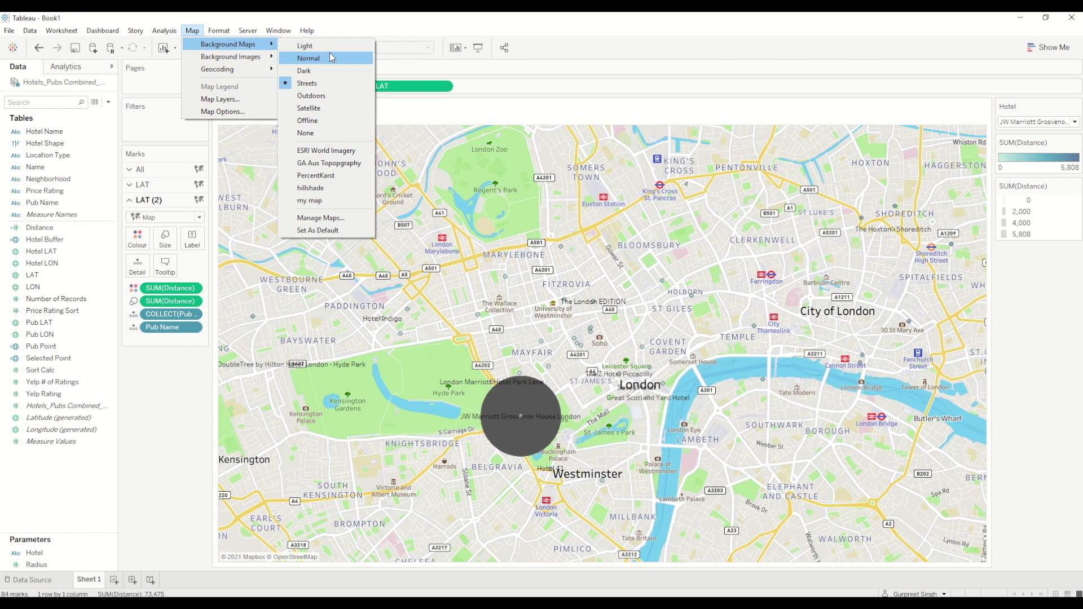
{"action": "left_click", "coordinate": [322, 218]}
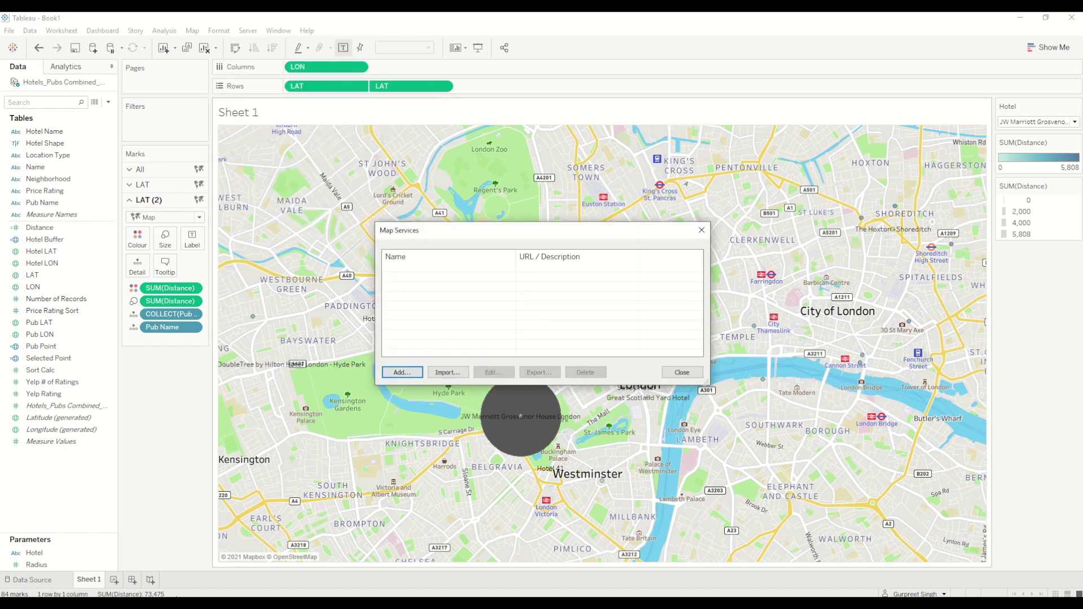
Step: Bring up the Mapbox Studio browser window and maximize it
{"action": "left_click", "coordinate": [520, 417]}
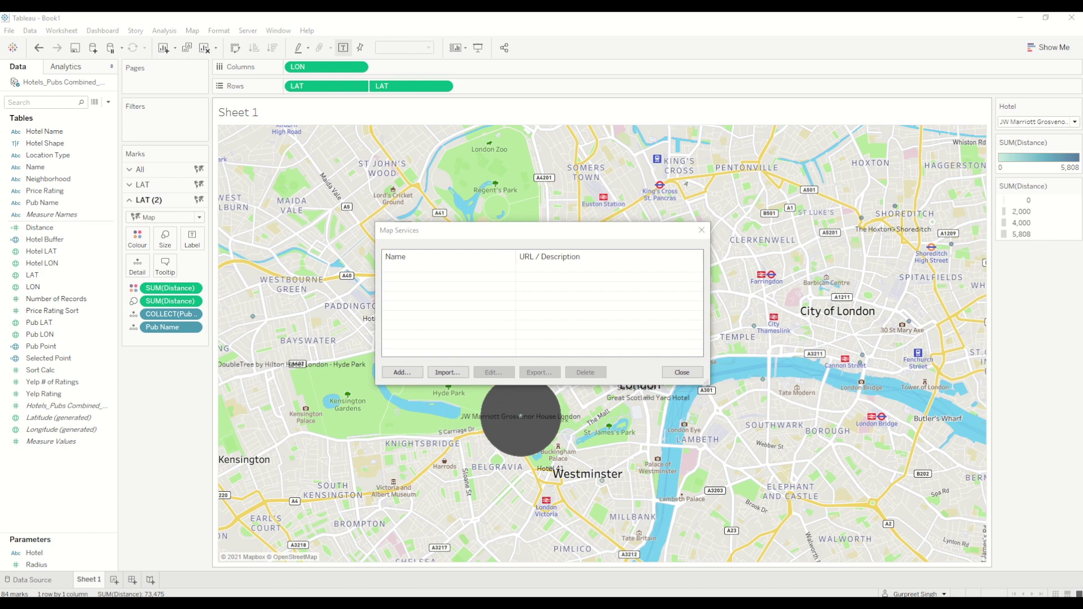
{"action": "key", "text": "alt+Tab"}
{"action": "double_click", "coordinate": [212, 40]}
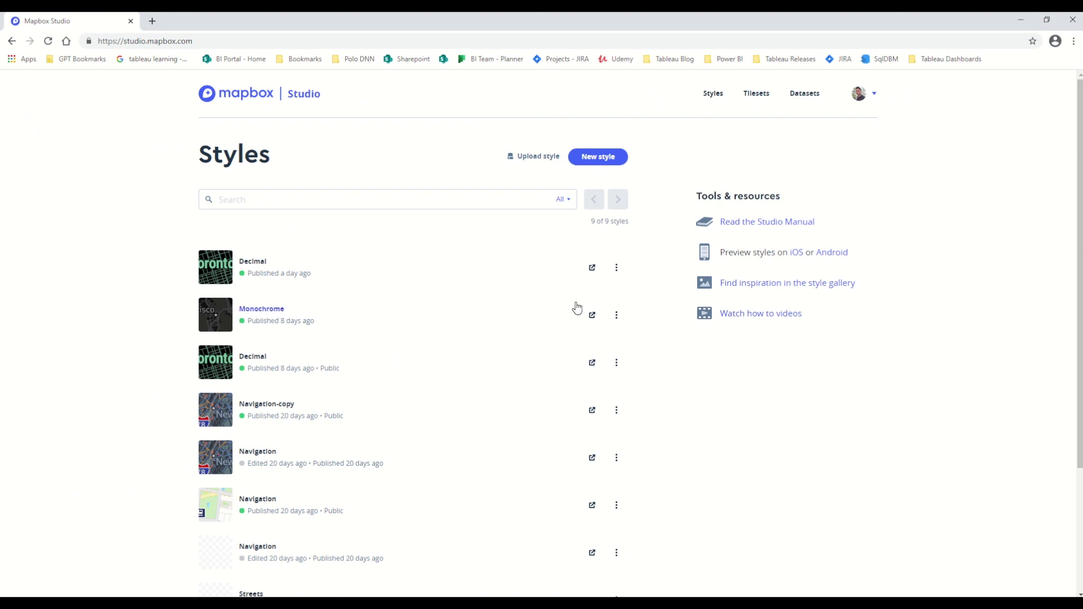
Step: Copy the Monochrome style's Tableau integration URL from its Third party share options
{"action": "left_click", "coordinate": [593, 317]}
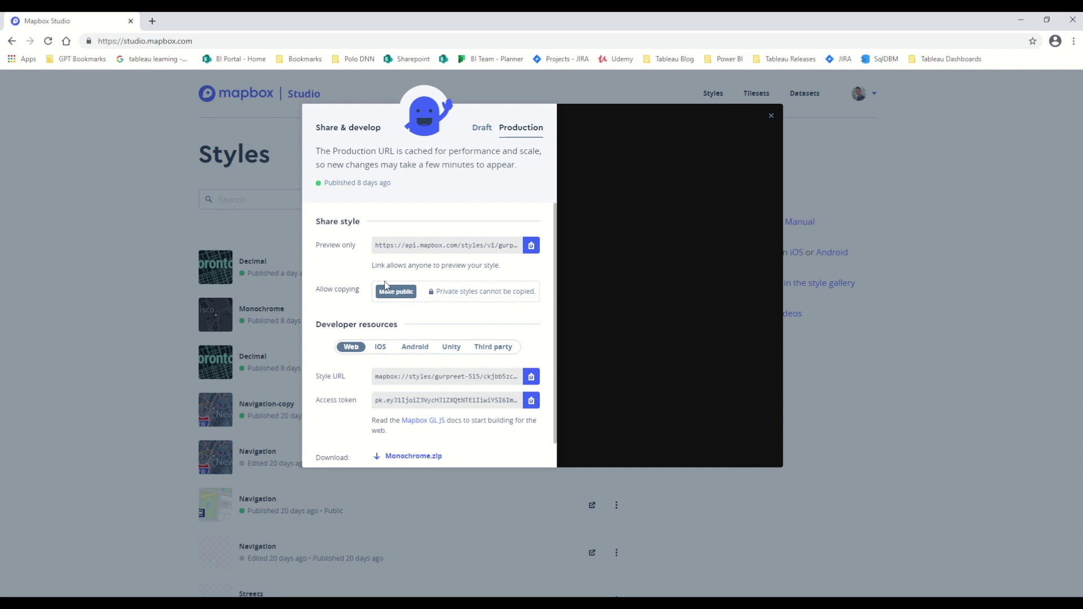
{"action": "left_click", "coordinate": [489, 349]}
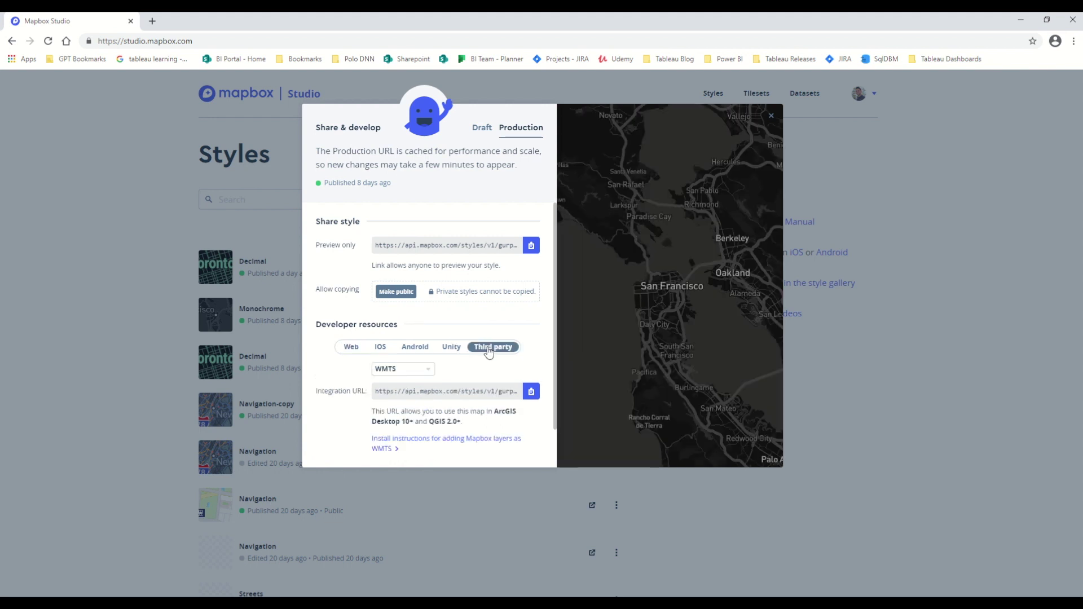
{"action": "left_click", "coordinate": [424, 370]}
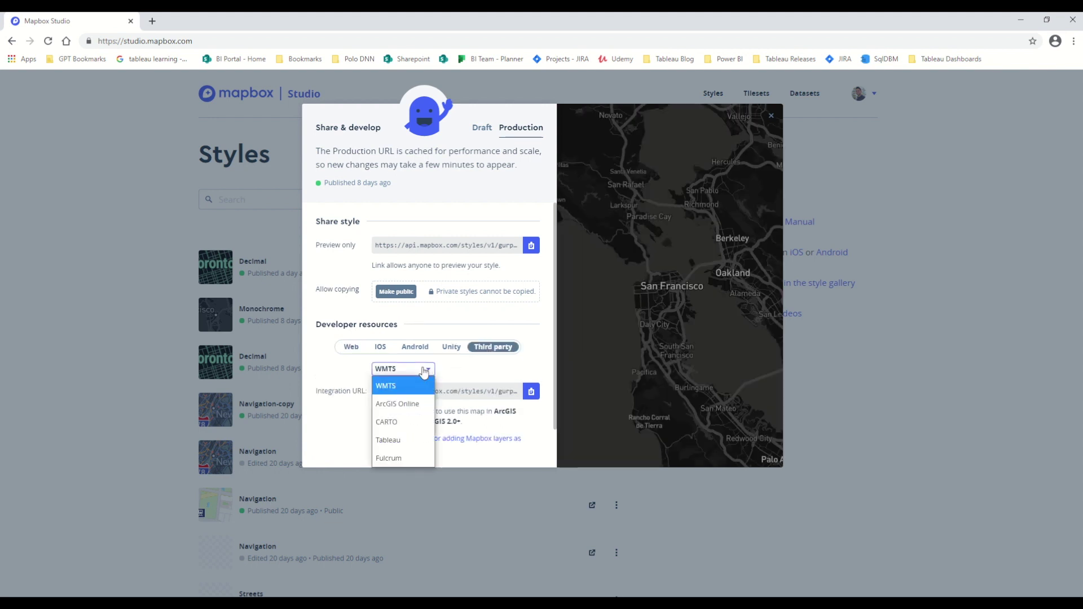
{"action": "left_click", "coordinate": [399, 440]}
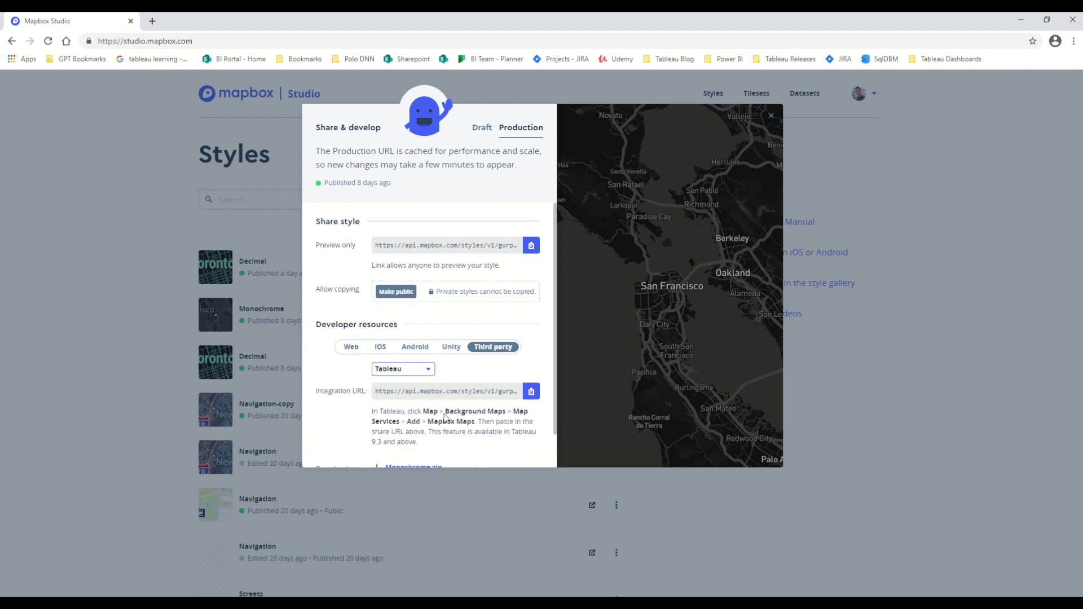
{"action": "left_click", "coordinate": [532, 391]}
{"action": "left_click", "coordinate": [1025, 19]}
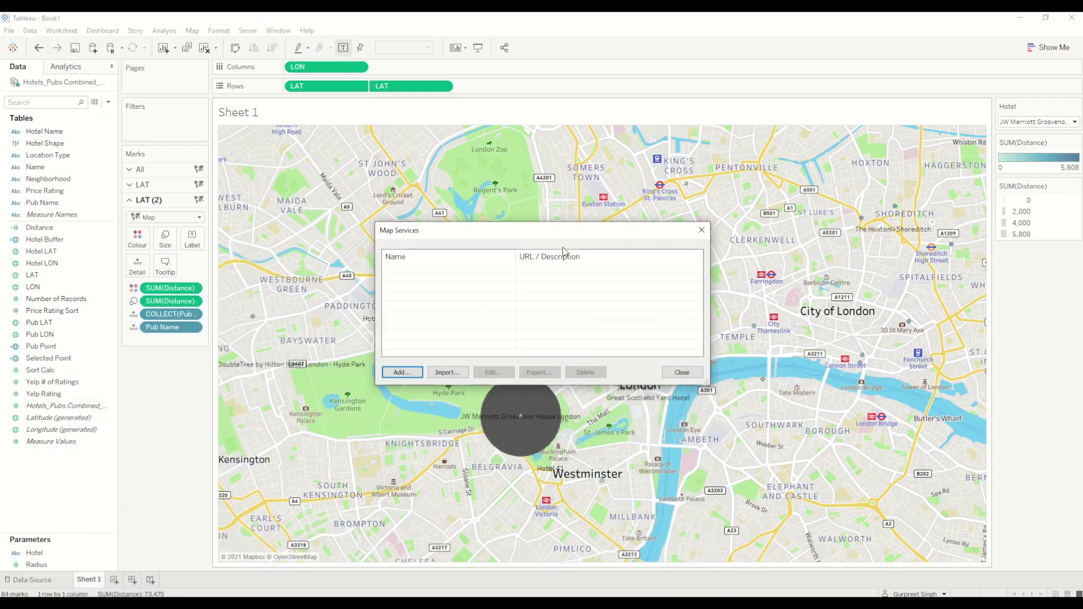
Step: Add a Mapbox Maps service named 'Monochrome Dark' using the pasted style URL
{"action": "left_click", "coordinate": [400, 372]}
{"action": "left_click", "coordinate": [467, 387]}
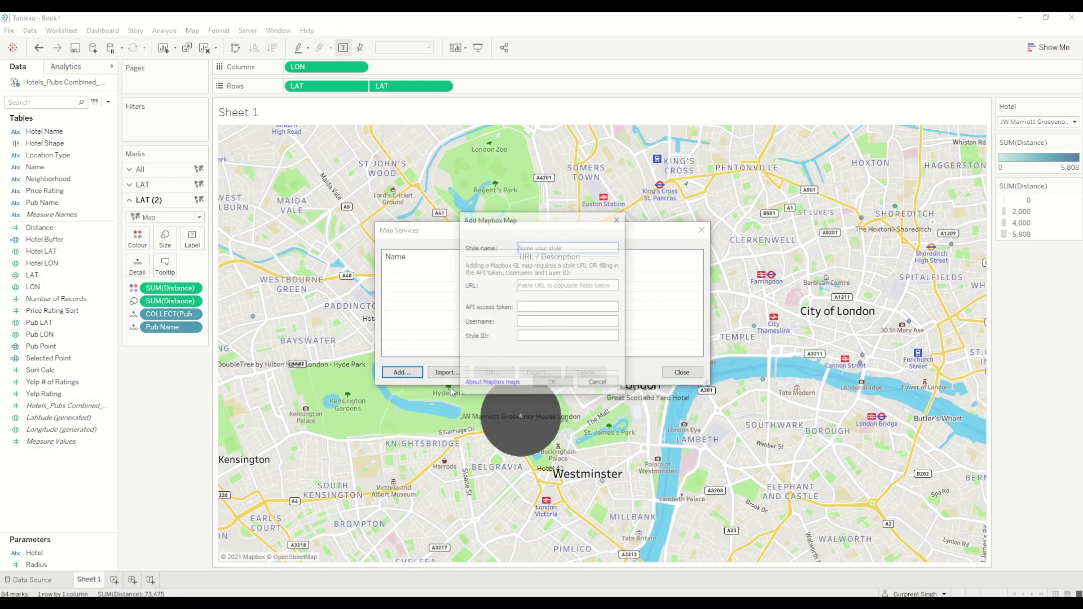
{"action": "left_click", "coordinate": [538, 285]}
{"action": "key", "text": "ctrl+v"}
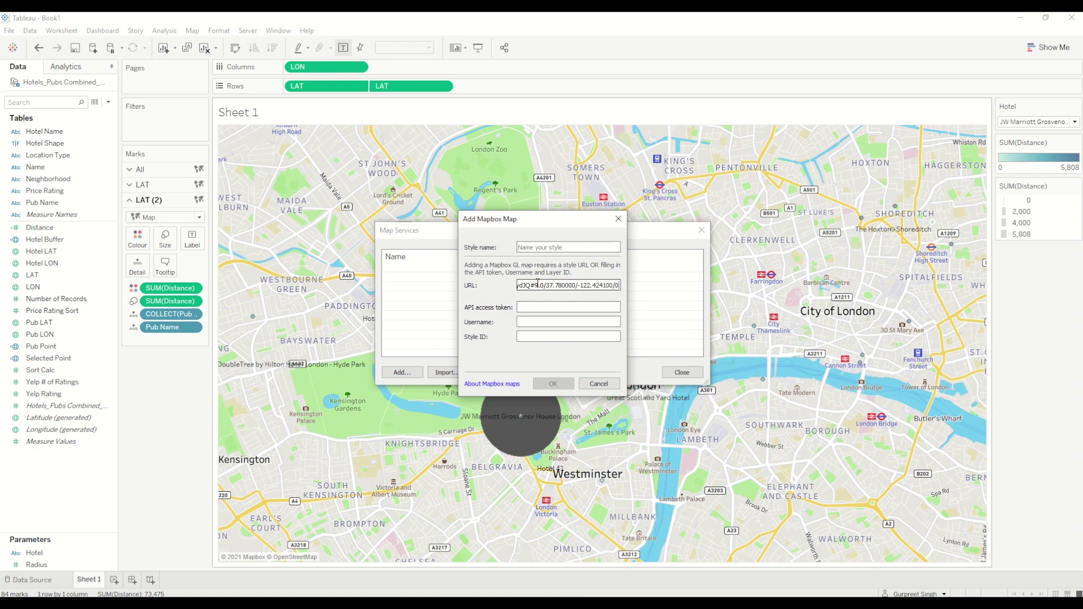
{"action": "left_click", "coordinate": [556, 247]}
{"action": "type", "text": "Mo"}
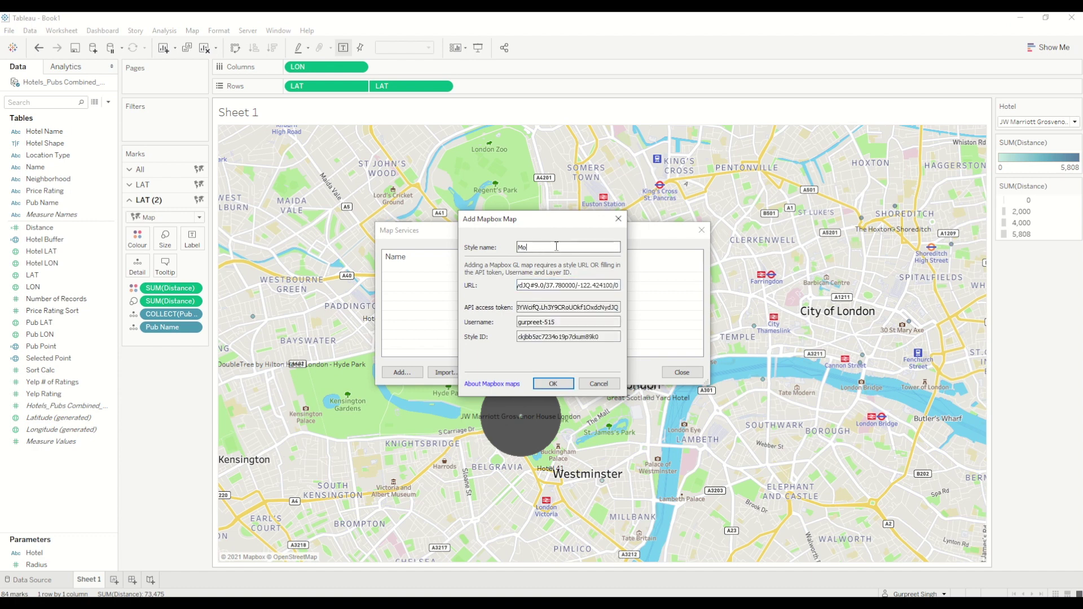
{"action": "type", "text": "nochrome Dark"}
{"action": "left_click", "coordinate": [553, 384]}
{"action": "left_click", "coordinate": [683, 372]}
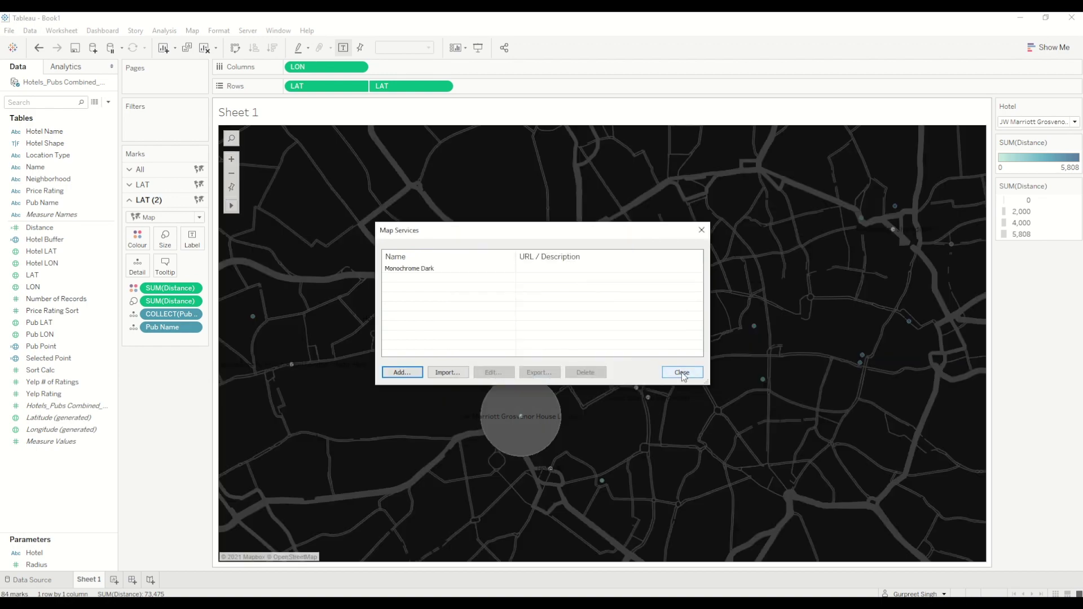
Step: Enlarge the pub marks with the Size slider and set the mark type to Circle
{"action": "mouse_move", "coordinate": [490, 429]}
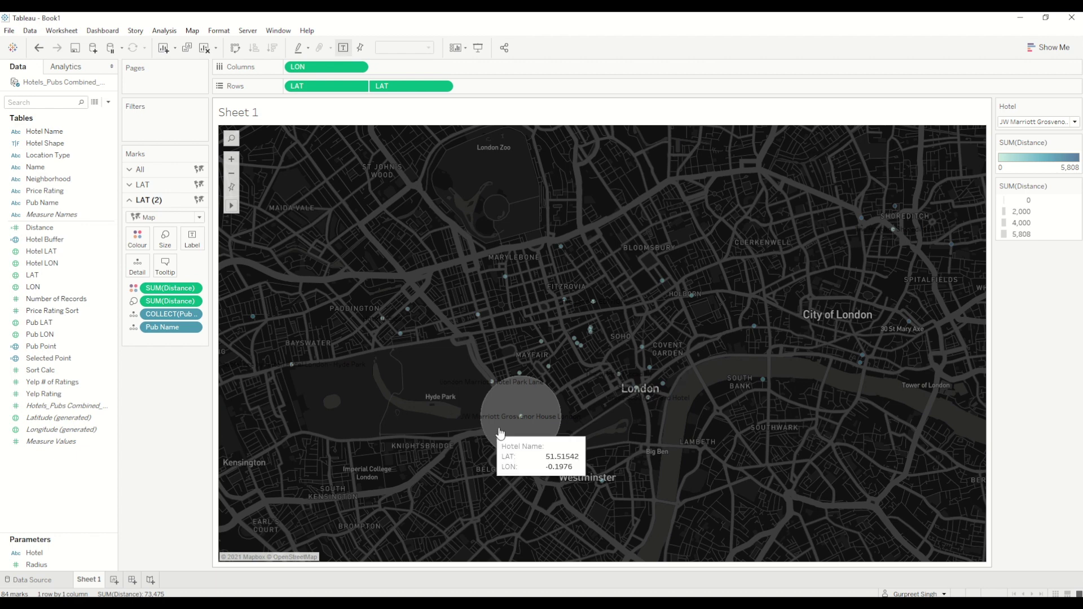
{"action": "left_click", "coordinate": [164, 238]}
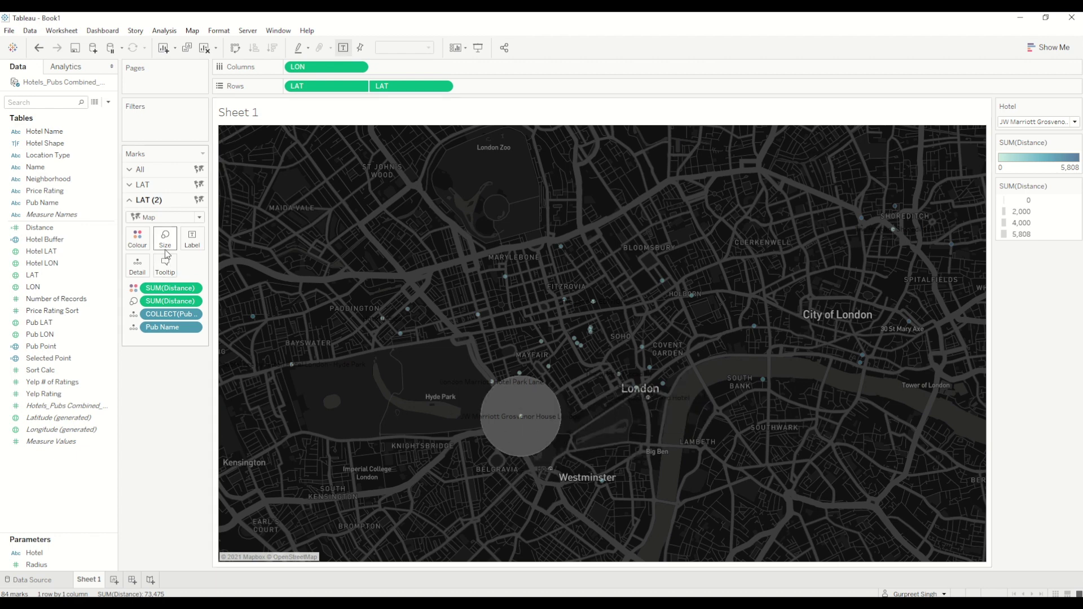
{"action": "left_click_drag", "start_coordinate": [186, 266], "coordinate": [201, 270]}
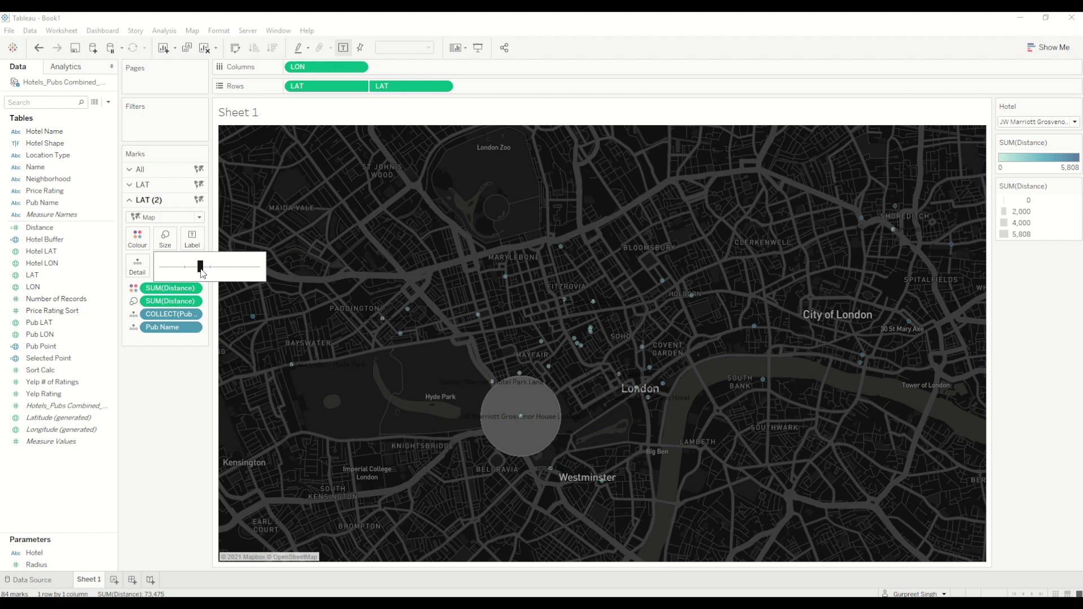
{"action": "left_click", "coordinate": [186, 219]}
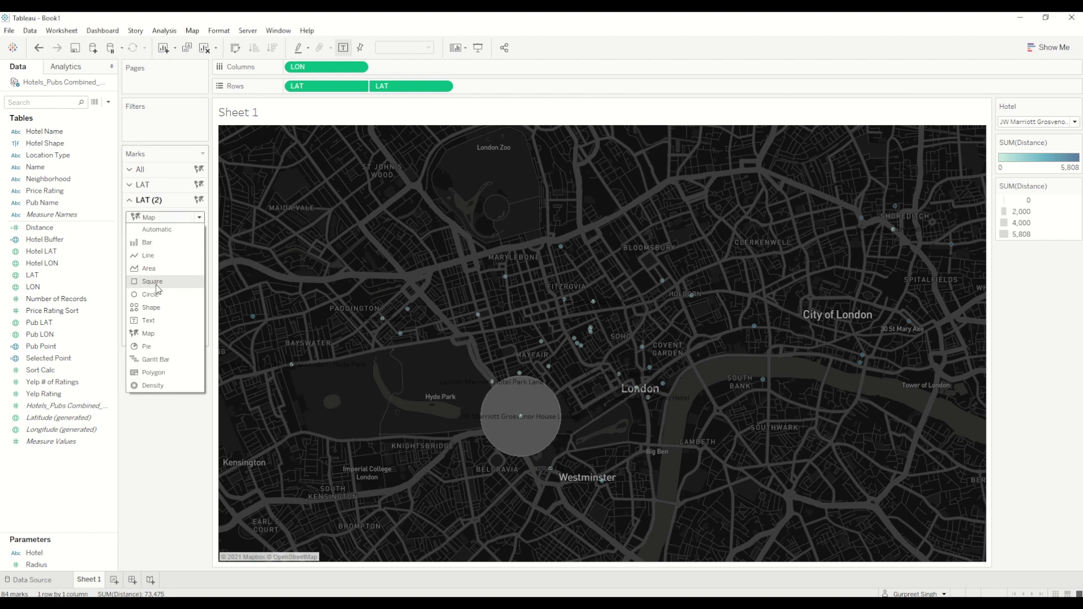
{"action": "key", "text": "Escape"}
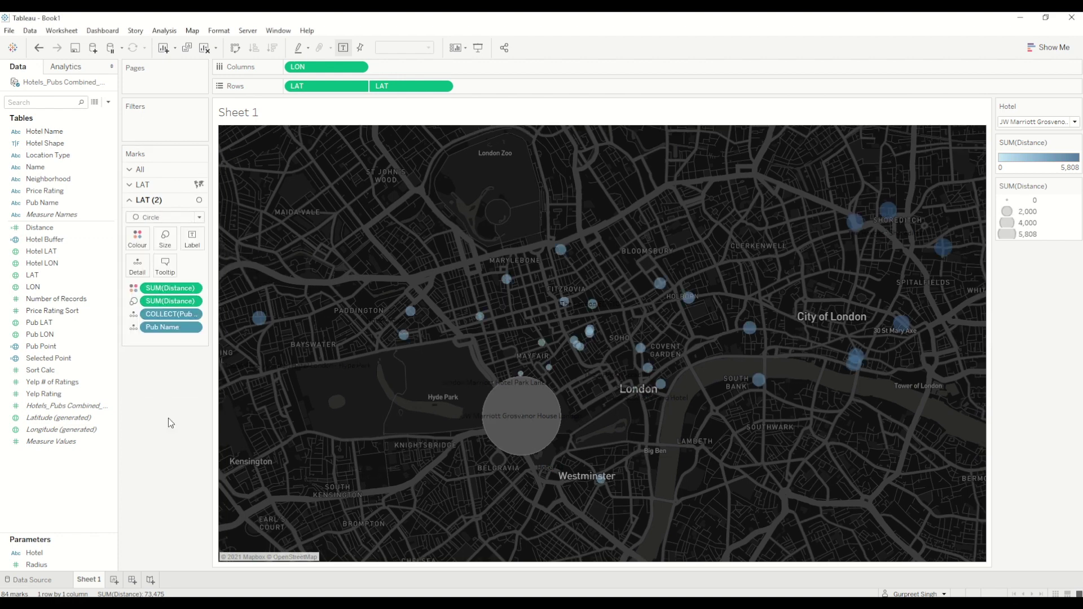
{"action": "mouse_move", "coordinate": [543, 413]}
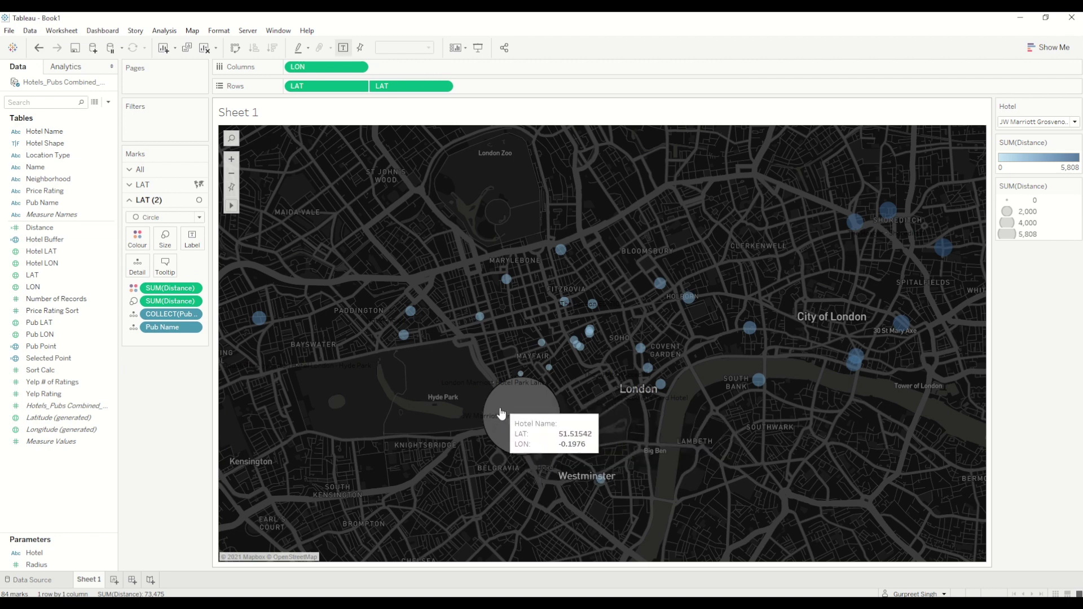
{"action": "mouse_move", "coordinate": [514, 429]}
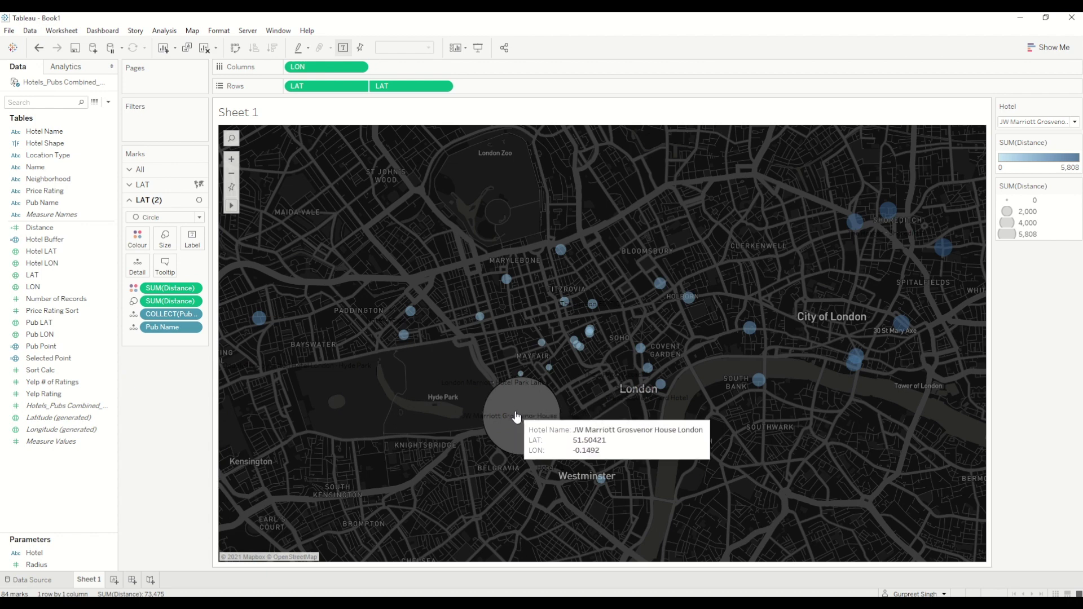
Step: Switch the Hotel parameter to Hotel 41 and show the Radius parameter control
{"action": "left_click", "coordinate": [1061, 122]}
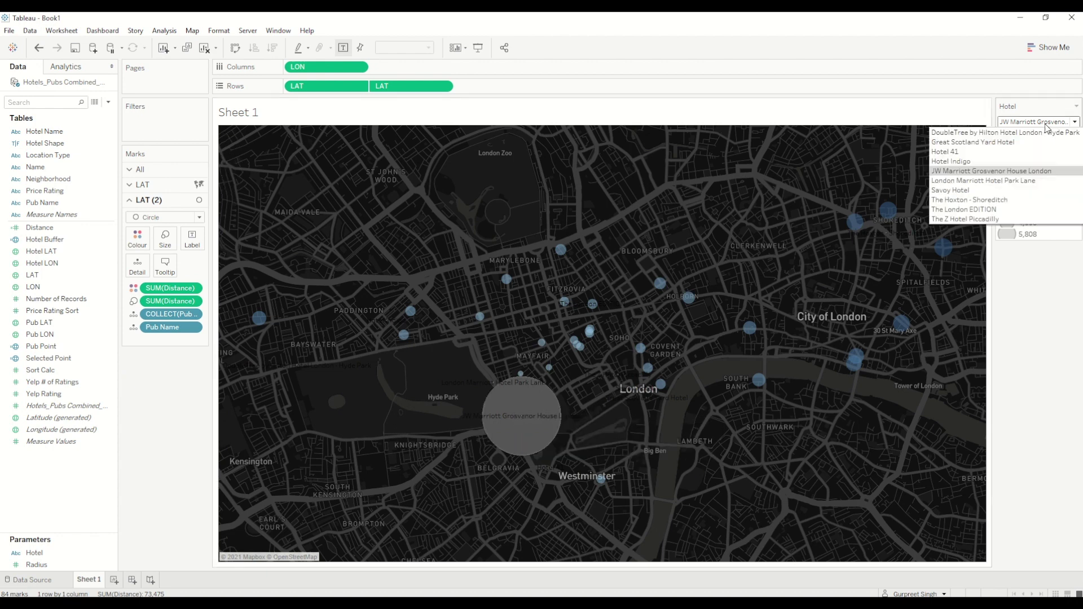
{"action": "left_click", "coordinate": [966, 154]}
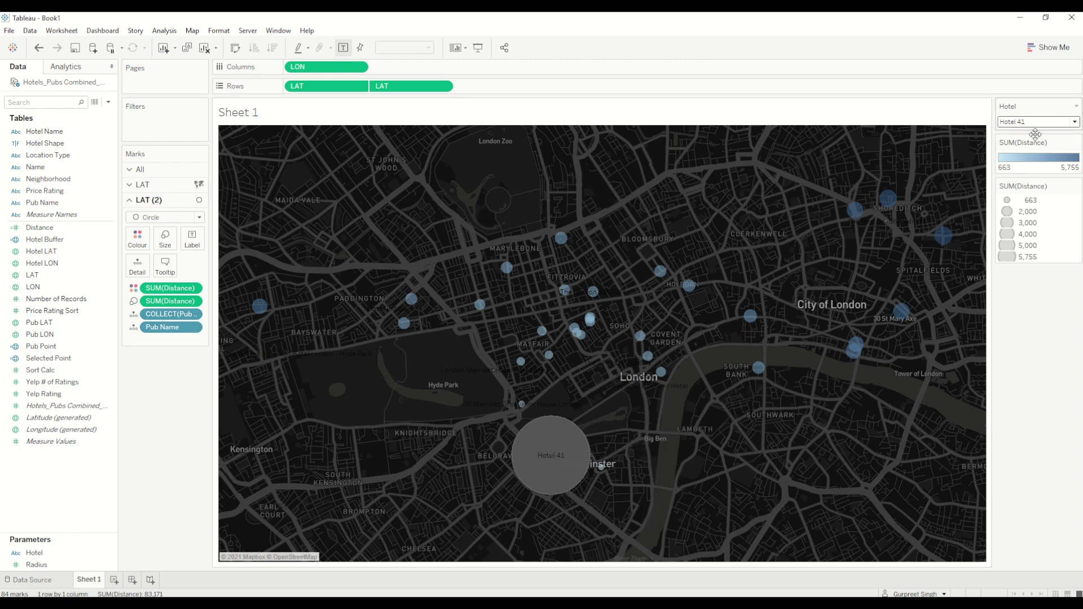
{"action": "right_click", "coordinate": [65, 566]}
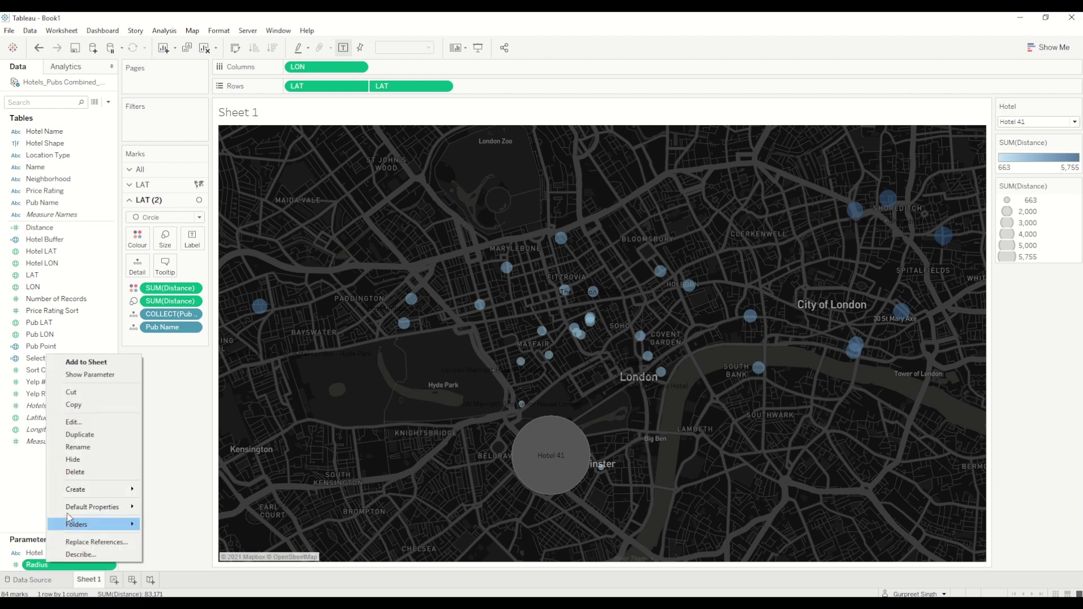
{"action": "left_click", "coordinate": [94, 376]}
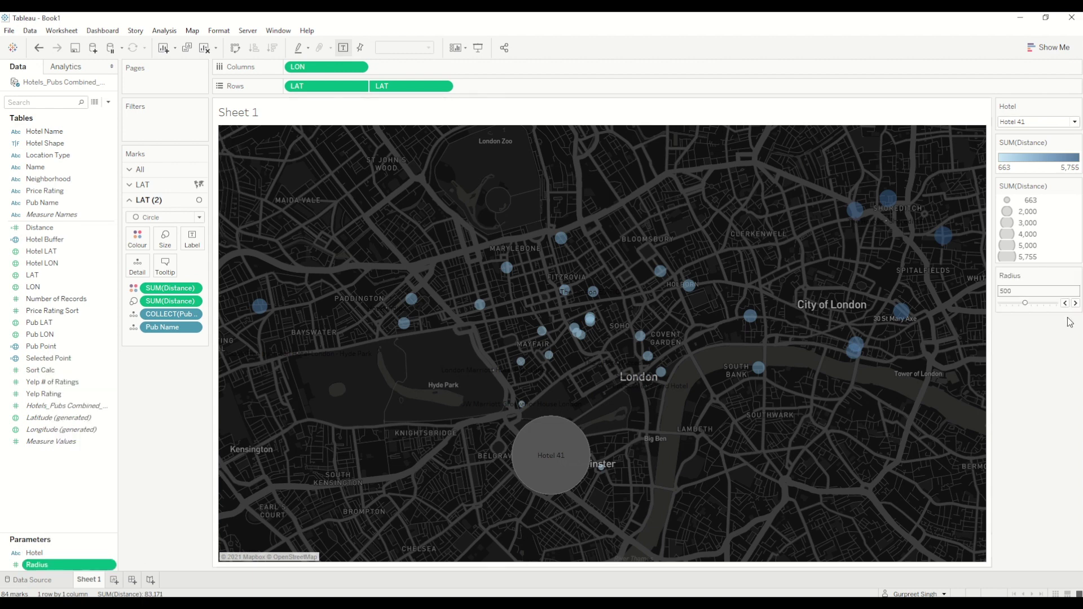
Step: Raise Radius from 500 to 700 and reselect JW Marriott Grosvenor House London
{"action": "left_click", "coordinate": [1039, 303]}
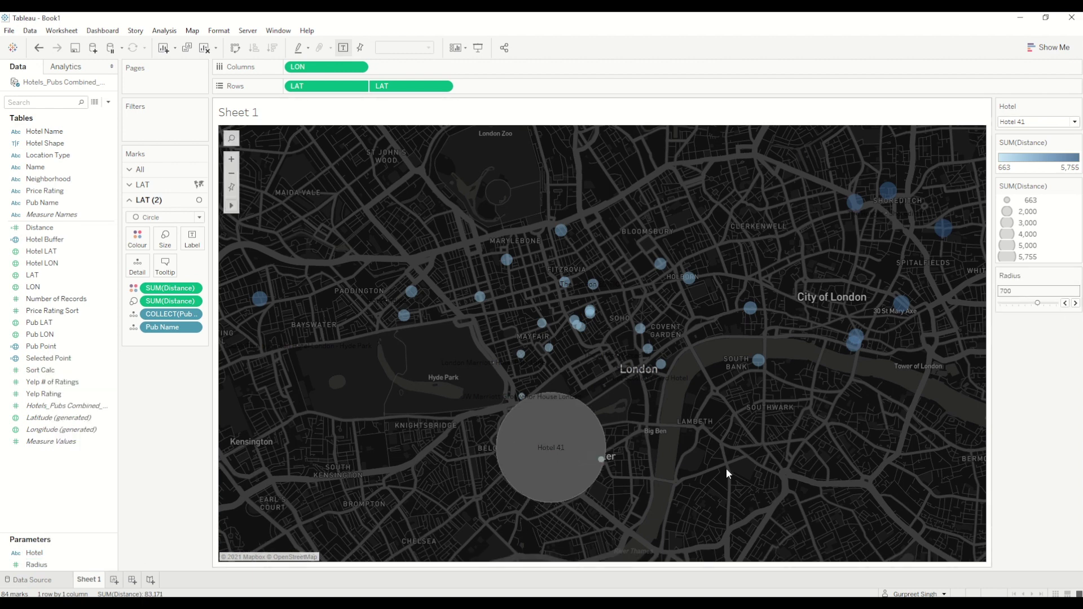
{"action": "left_click", "coordinate": [1035, 122]}
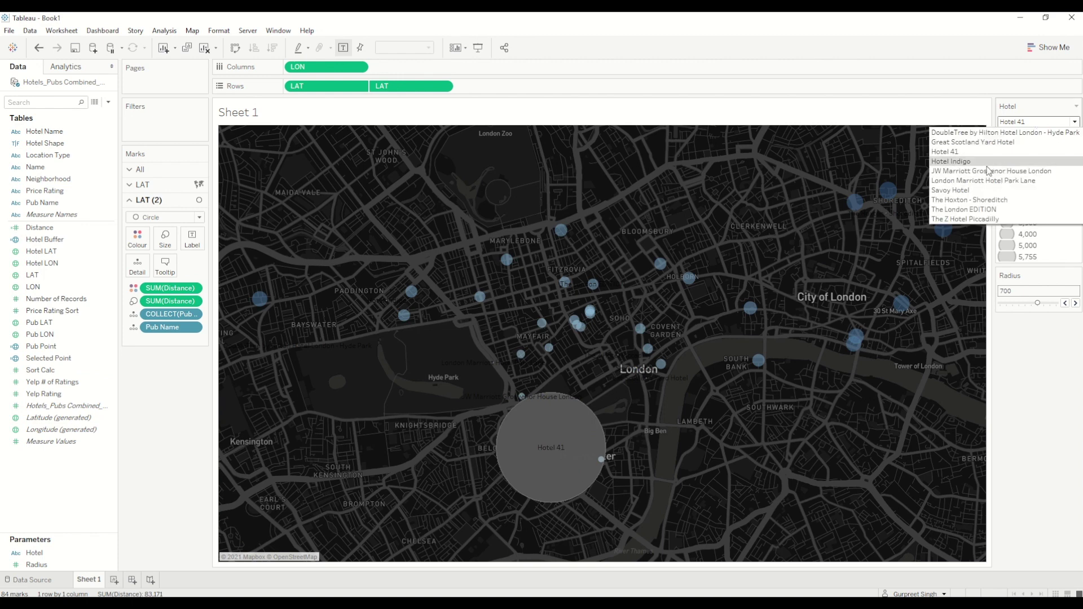
{"action": "left_click", "coordinate": [1011, 169]}
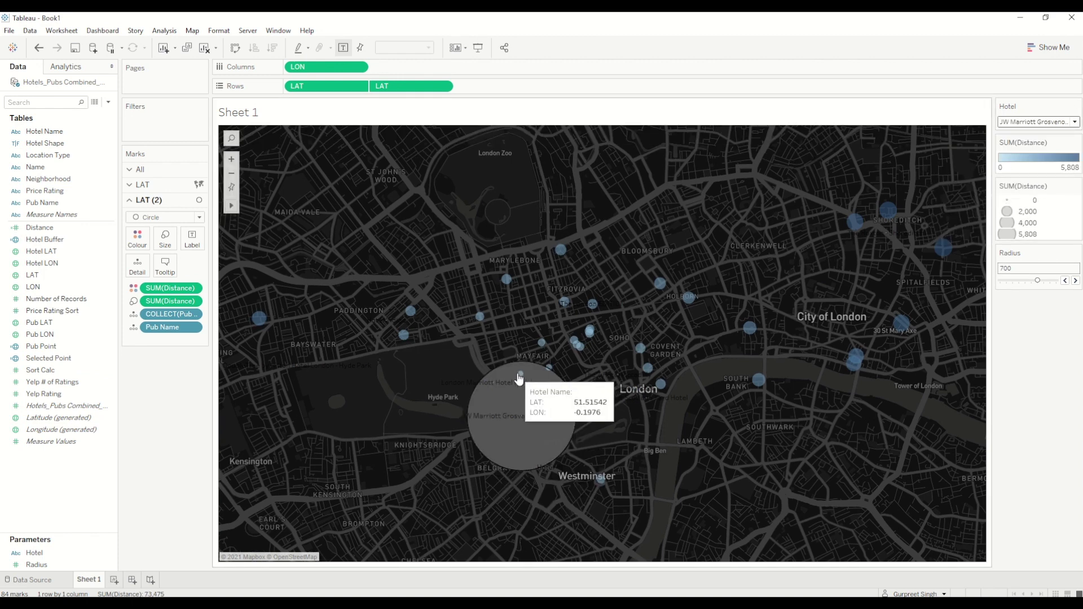
{"action": "mouse_move", "coordinate": [557, 374]}
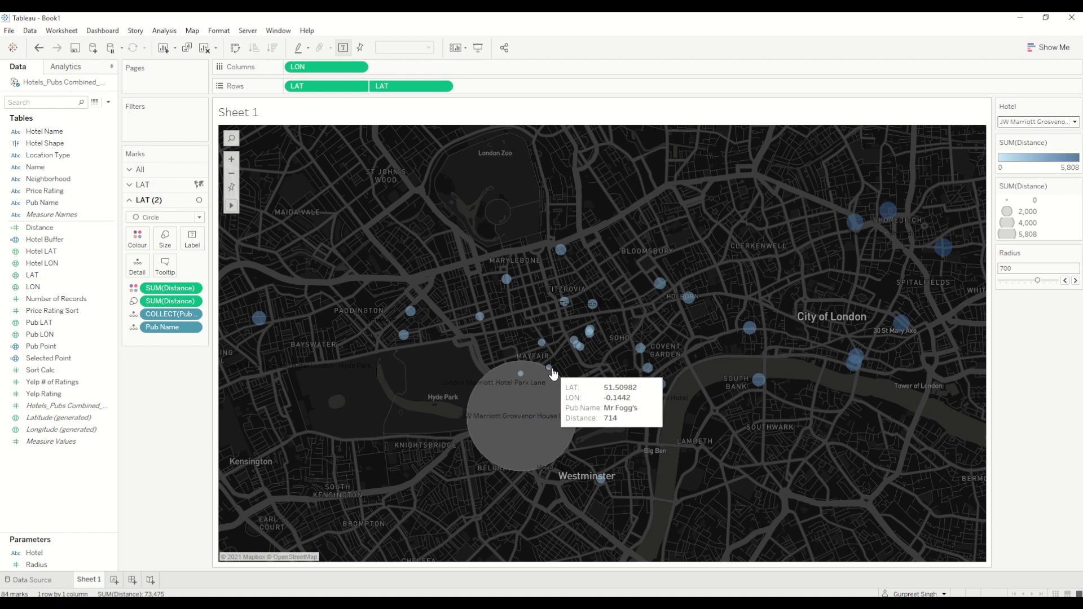